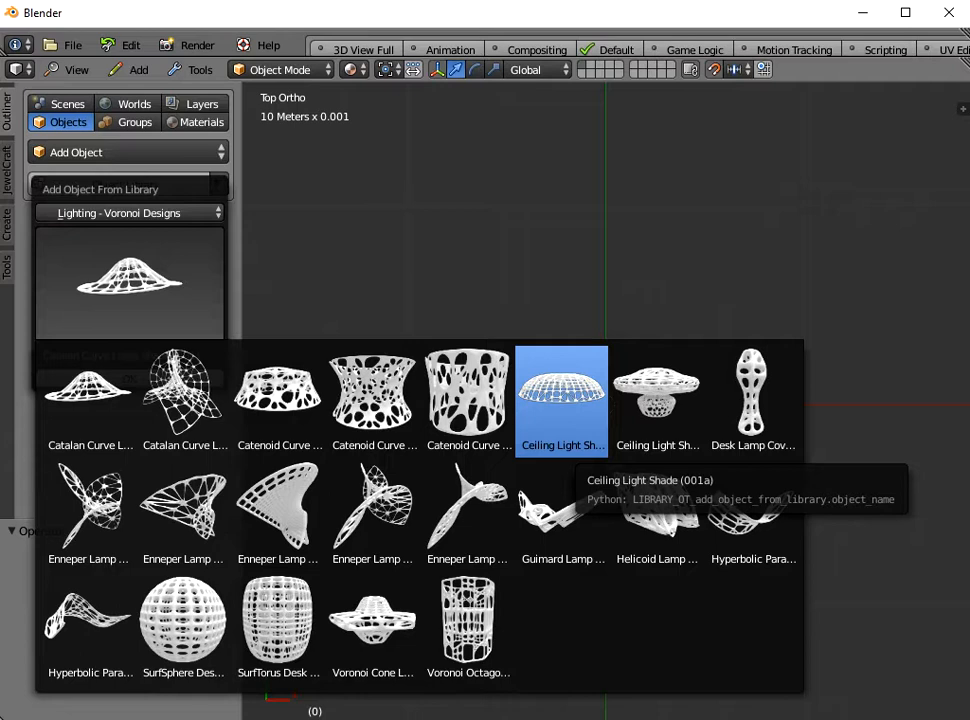
pyautogui.click(562, 402)
pyautogui.click(129, 379)
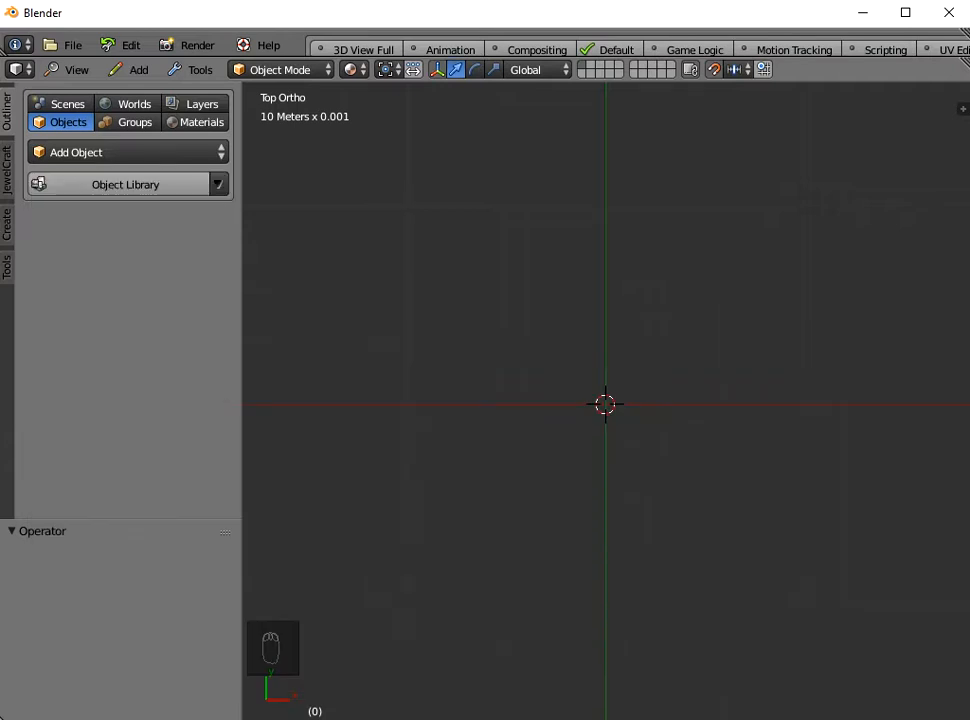
# - Add a UV sphere mesh at the origin and set its size to 10 cm
pyautogui.click(133, 69)
pyautogui.moveTo(145, 92)
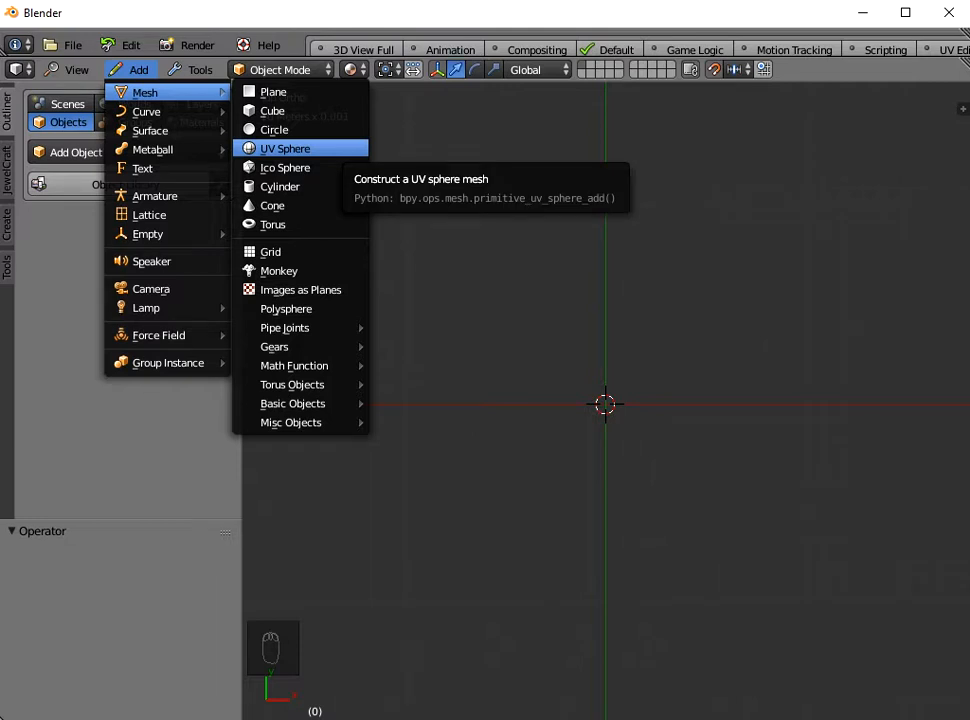
pyautogui.click(288, 148)
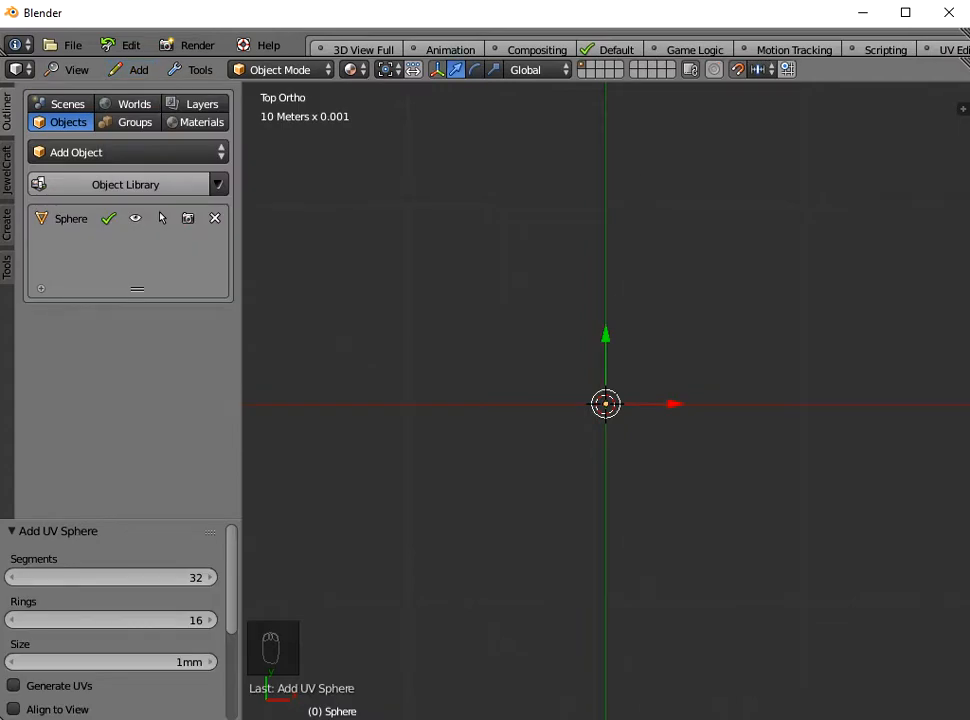
pyautogui.press('n')
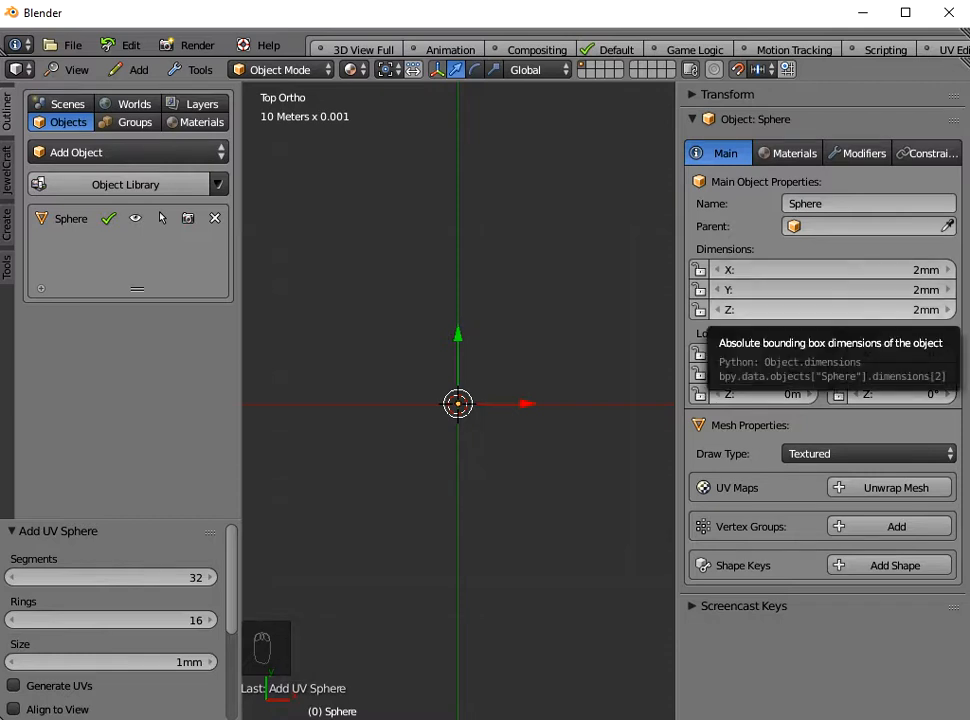
pyautogui.moveTo(120, 518); pyautogui.dragTo(120, 346)
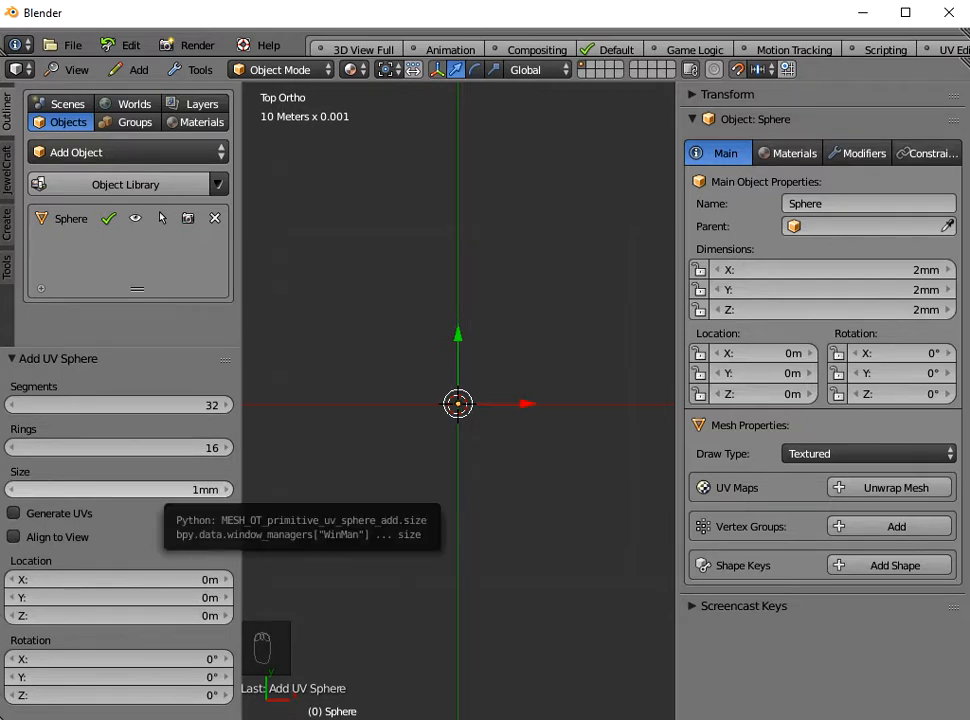
pyautogui.click(175, 489)
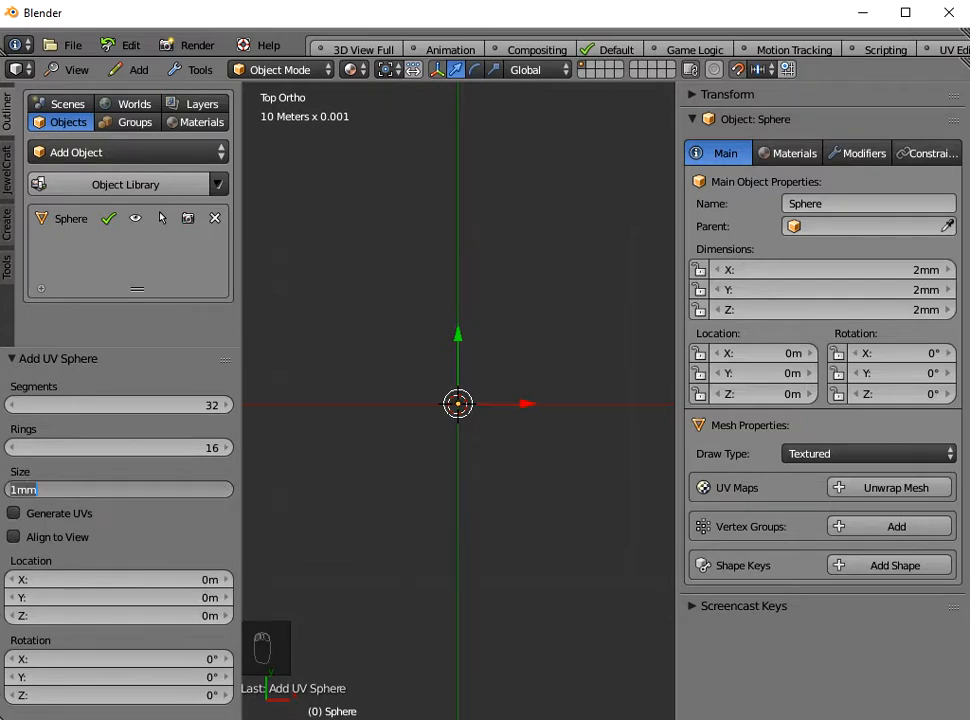
pyautogui.write('10cm')
pyautogui.press('Return')
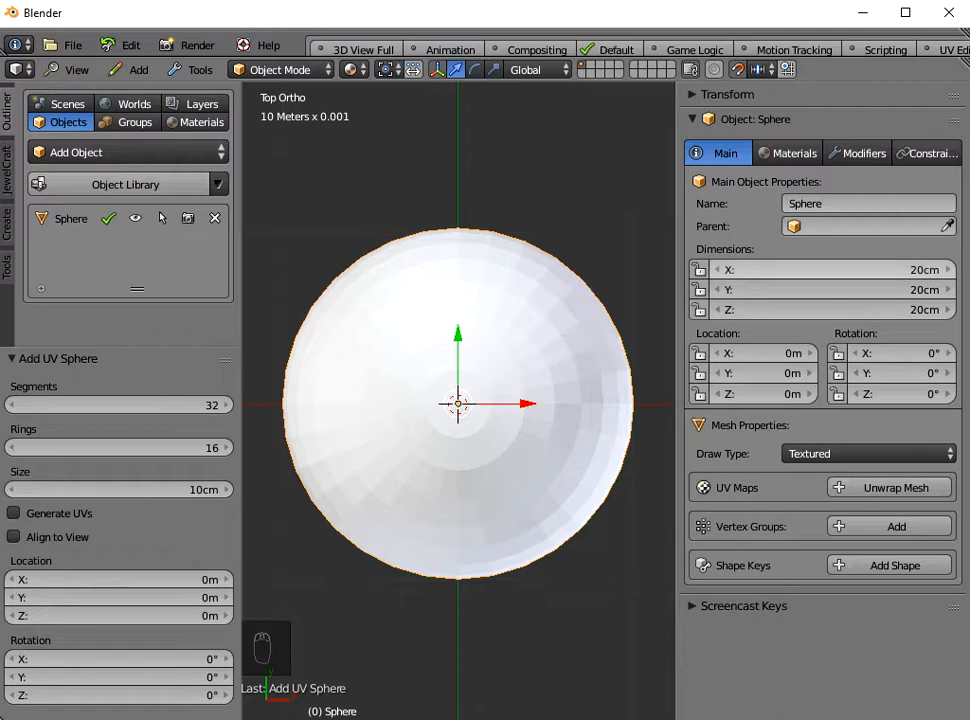
# - Check the sphere's X and Y dimensions and examine its faceted shape from an angled view
pyautogui.click(830, 270)
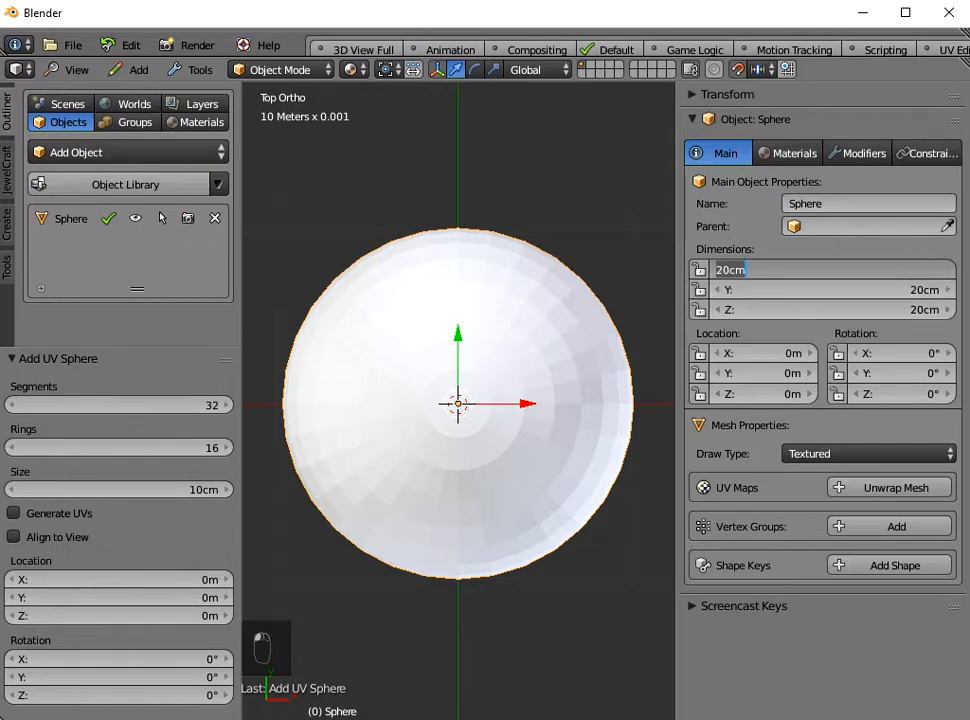
pyautogui.press('Tab')
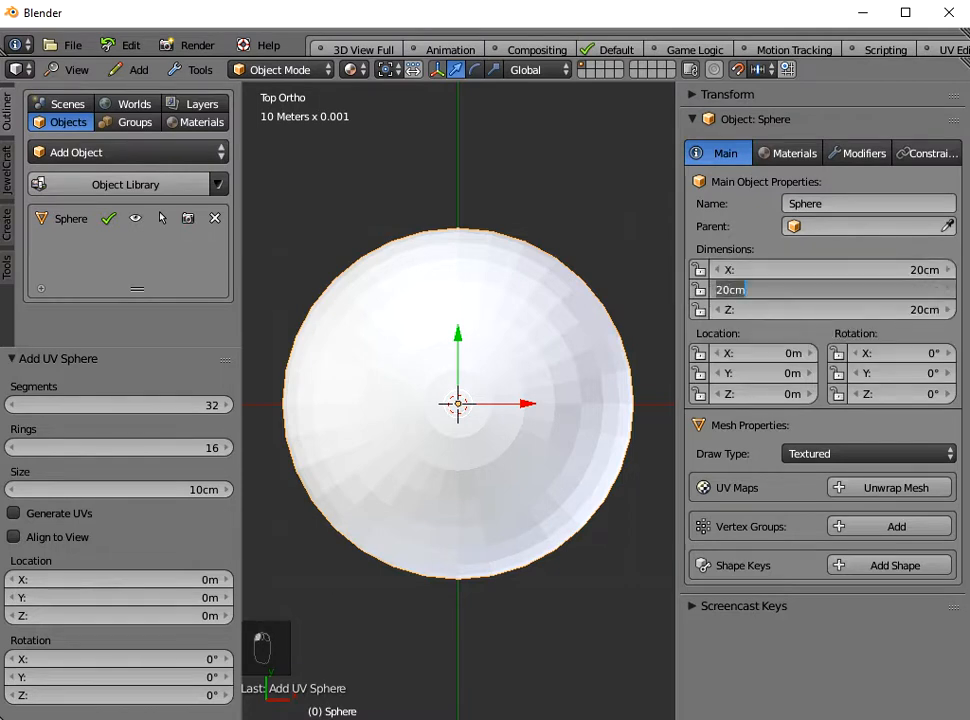
pyautogui.press('Return')
pyautogui.scroll(-2, 458, 403)
pyautogui.moveTo(458, 440); pyautogui.dragTo(477, 324, button='middle')
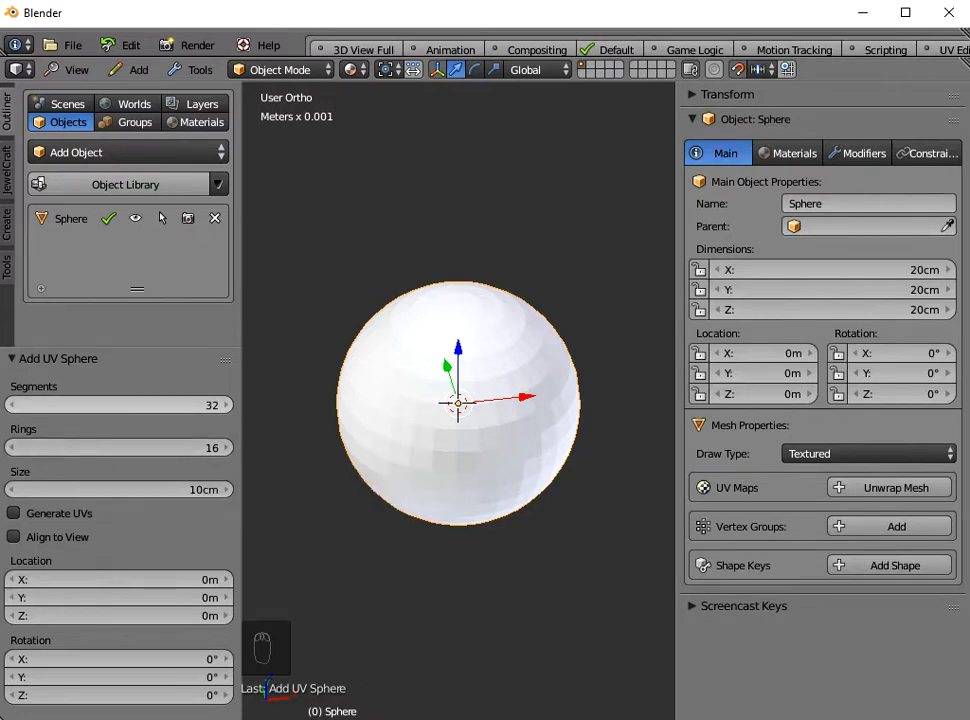
pyautogui.moveTo(458, 430); pyautogui.dragTo(482, 387, button='middle')
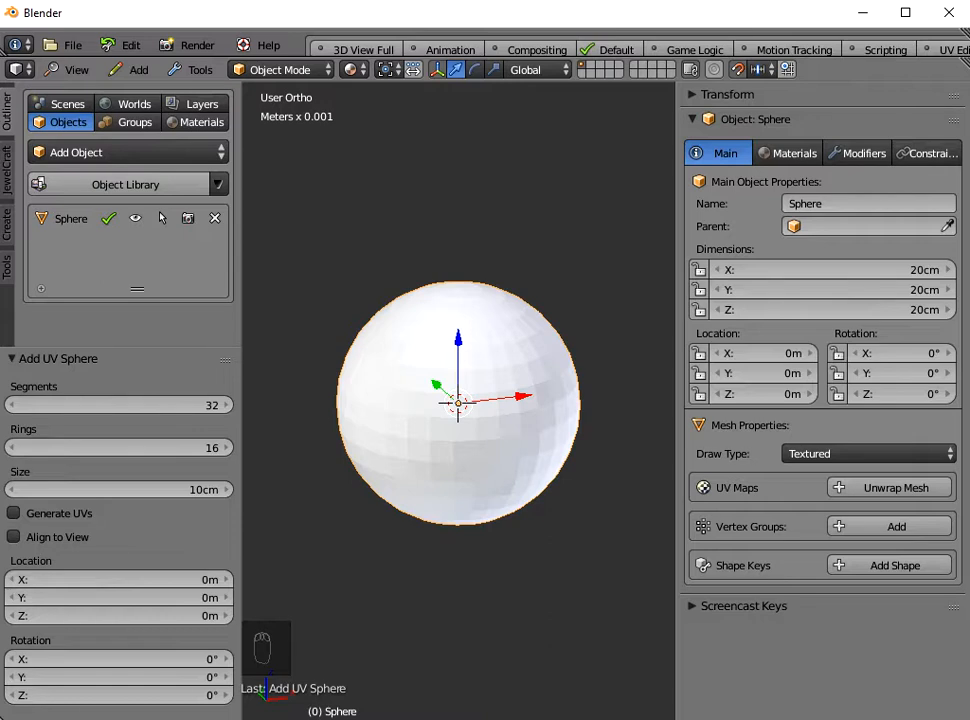
# - Try segment counts of 3 and 21 on the sphere
pyautogui.moveTo(120, 405); pyautogui.dragTo(75, 405)
pyautogui.moveTo(440, 420)
pyautogui.mouseDown(button='middle')
pyautogui.moveTo(575, 422)
pyautogui.moveTo(265, 420)
pyautogui.moveTo(575, 420)
pyautogui.moveTo(397, 420)
pyautogui.moveTo(445, 420)
pyautogui.mouseUp(button='middle')
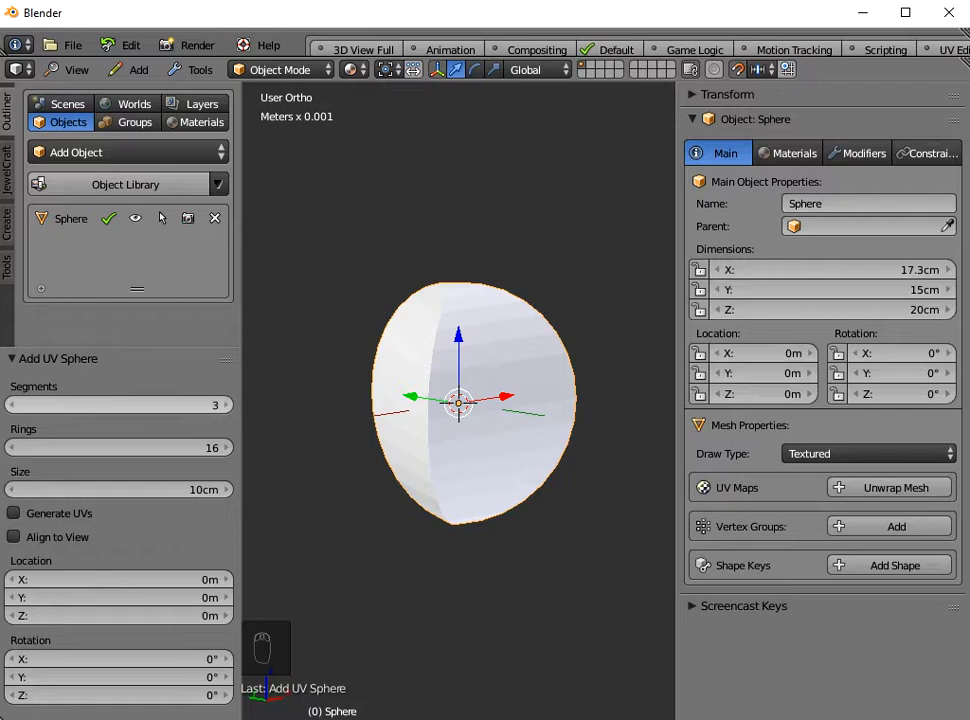
pyautogui.moveTo(118, 405); pyautogui.dragTo(168, 405)
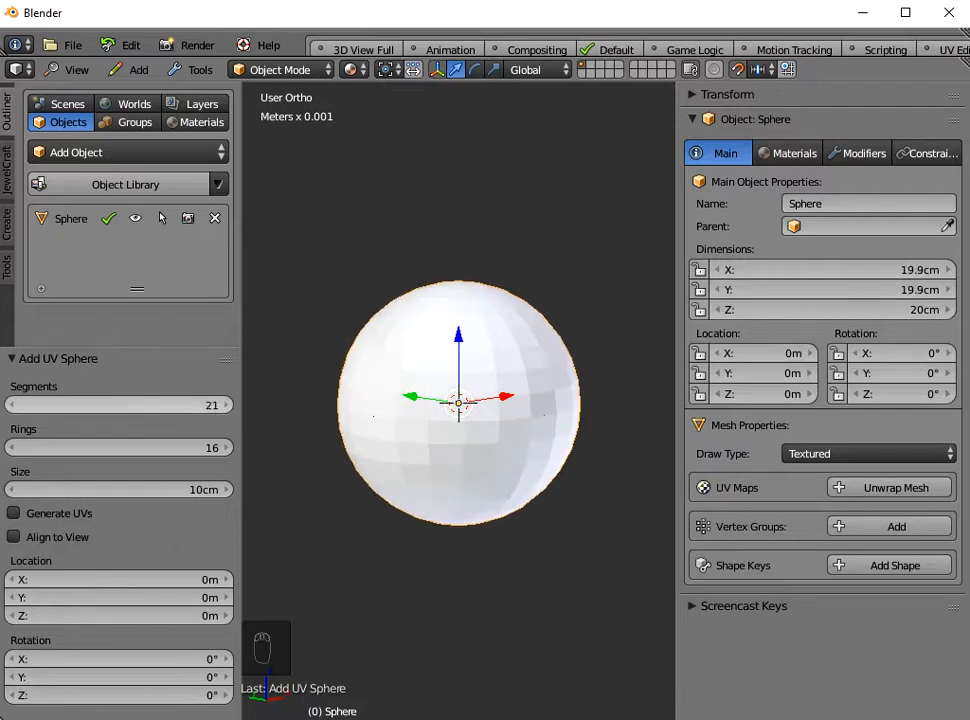
# - Set the sphere's number of segments to 36
pyautogui.click(118, 405)
pyautogui.write('36')
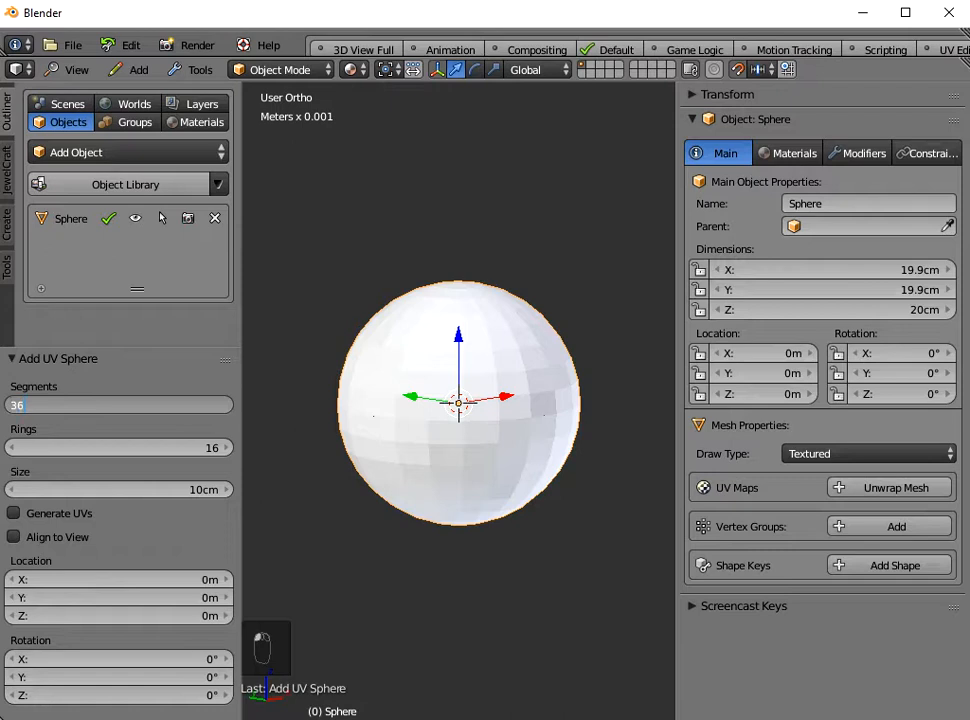
pyautogui.press('Return')
pyautogui.moveTo(460, 460); pyautogui.dragTo(385, 460, button='middle')
pyautogui.scroll(2, 459, 403)
pyautogui.scroll(-1, 459, 403)
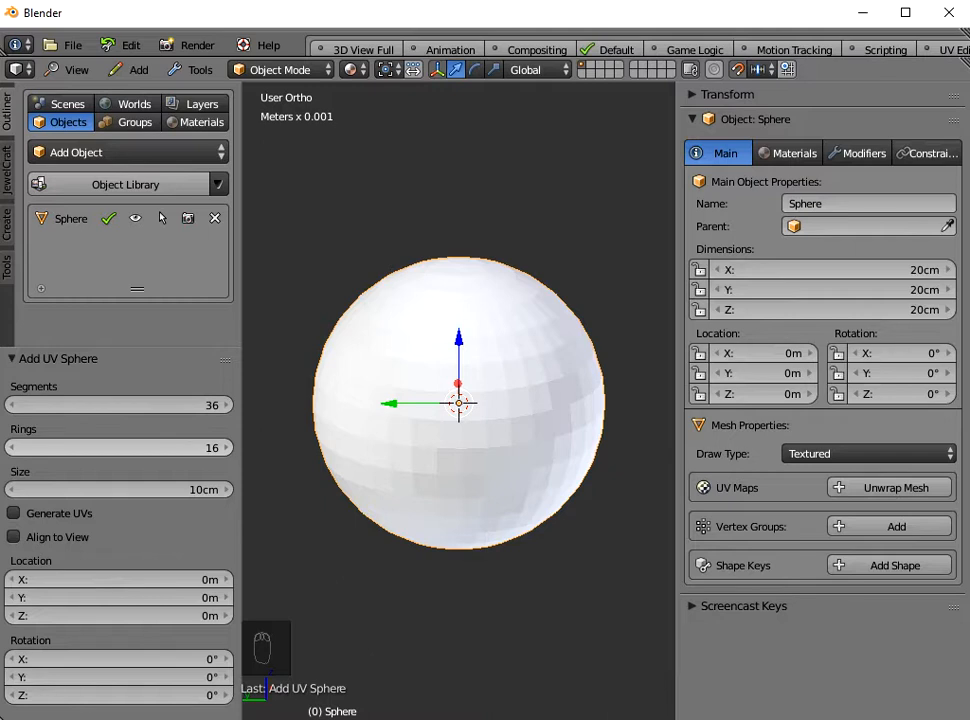
# - Try a ring count of 3 on the sphere and raise it step by step back to 16
pyautogui.moveTo(163, 448); pyautogui.dragTo(110, 448)
pyautogui.moveTo(400, 450); pyautogui.dragTo(467, 436, button='middle')
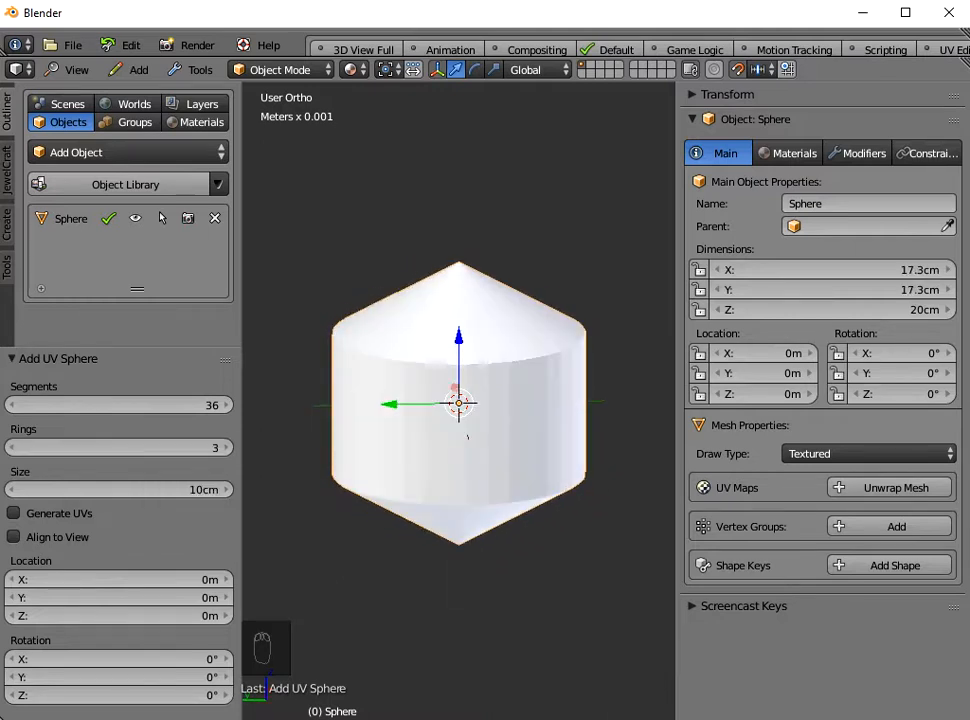
pyautogui.click(226, 448)
pyautogui.click(226, 448)
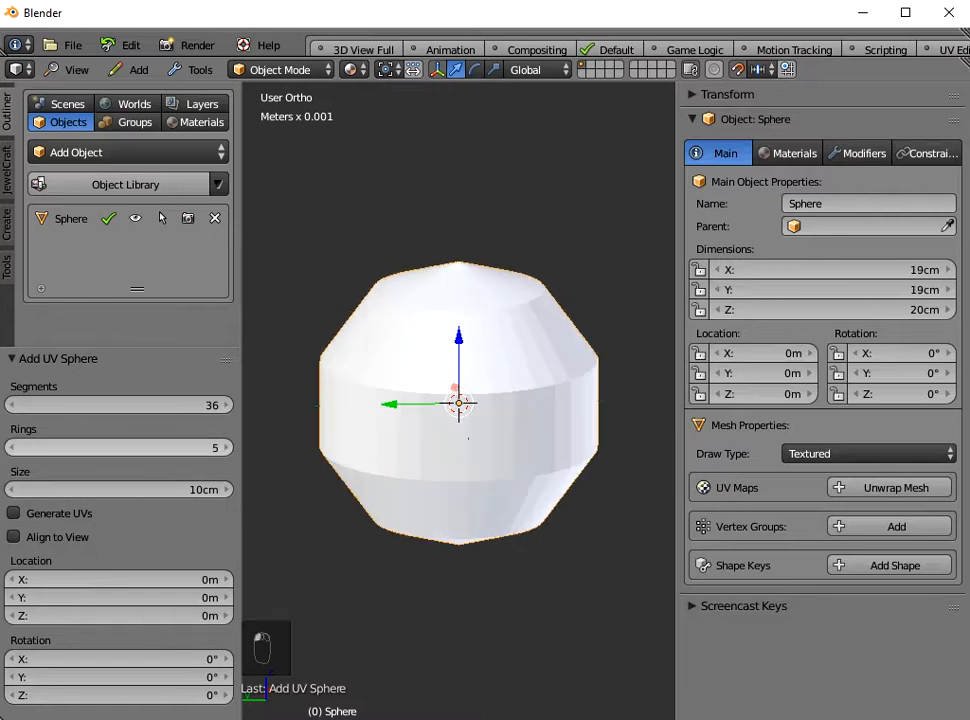
pyautogui.click(226, 448)
pyautogui.click(226, 448)
pyautogui.click(226, 448)
pyautogui.click(226, 448)
pyautogui.click(226, 448)
pyautogui.click(226, 448)
pyautogui.click(226, 448)
pyautogui.click(226, 448)
pyautogui.click(226, 448)
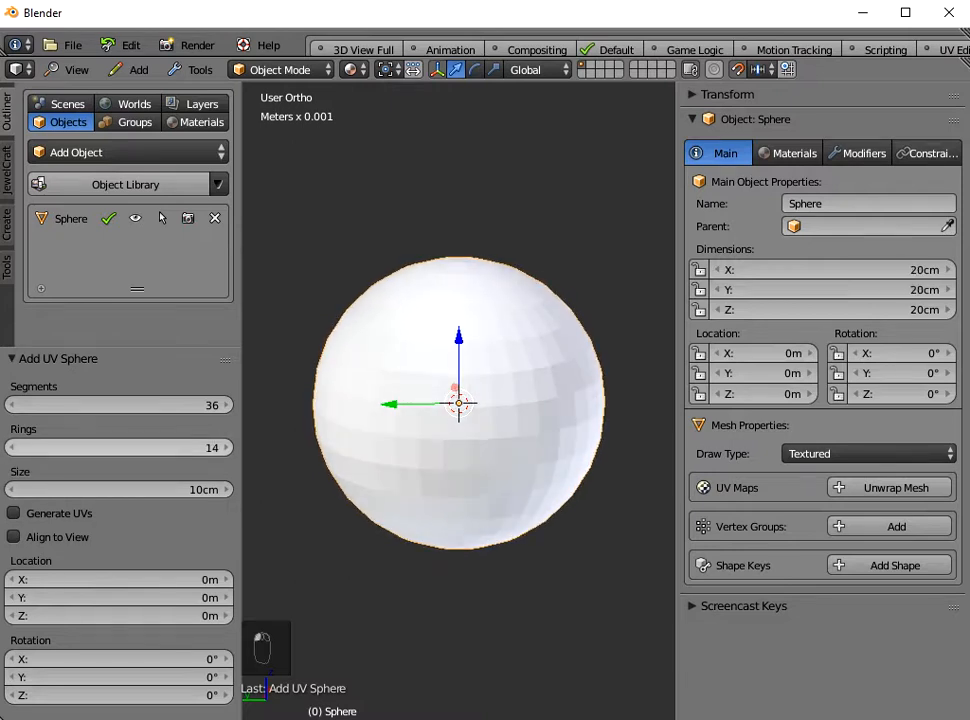
pyautogui.click(226, 448)
pyautogui.click(226, 448)
pyautogui.moveTo(430, 430); pyautogui.dragTo(472, 448, button='middle')
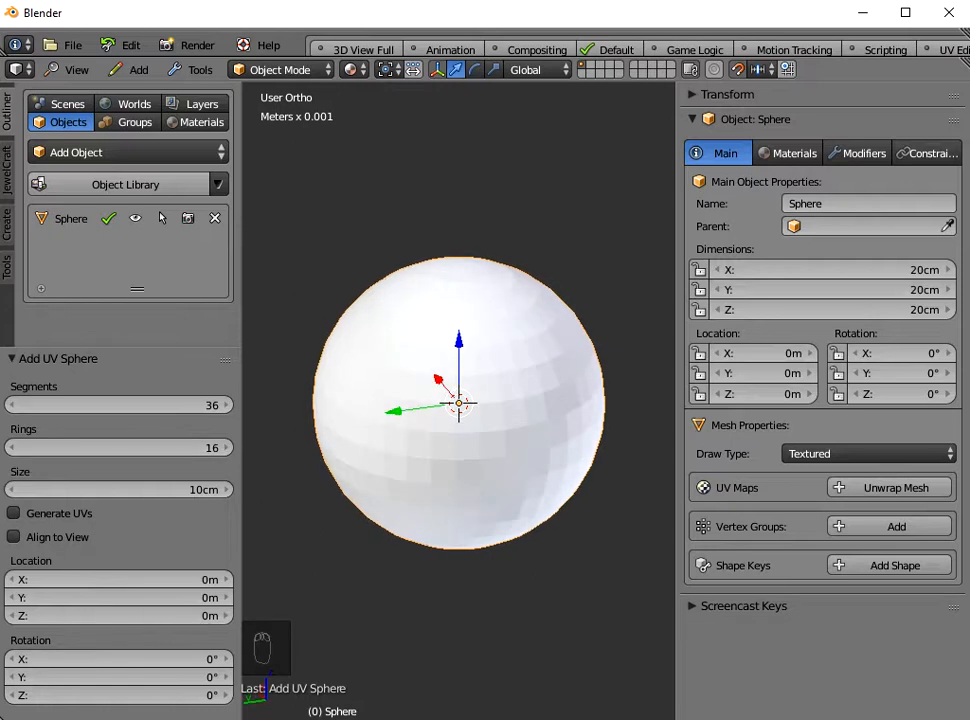
# - Switch the viewport to the front view of the sphere
pyautogui.scroll(-1, 459, 403)
pyautogui.keyDown('shift'); pyautogui.moveTo(459, 403); pyautogui.dragTo(484, 404, button='middle'); pyautogui.keyUp('shift')
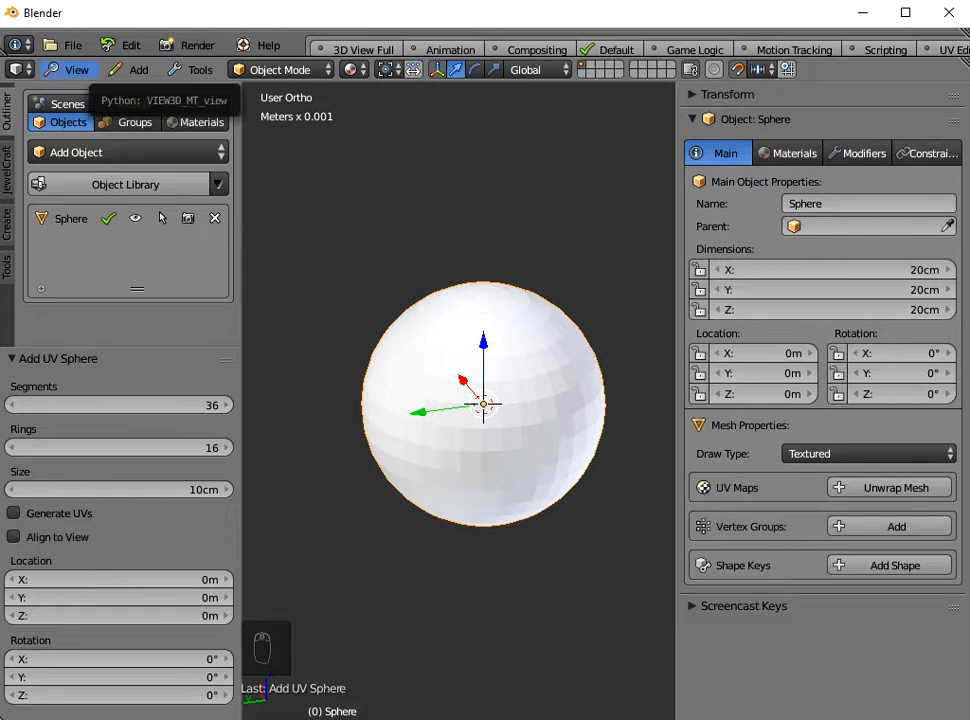
pyautogui.click(72, 69)
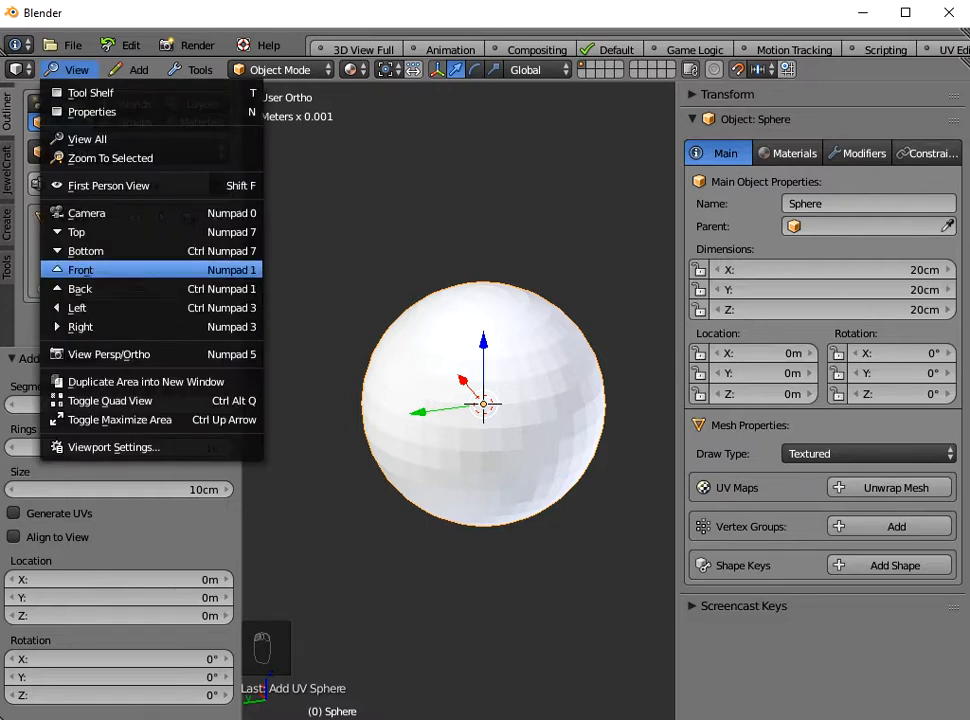
pyautogui.click(80, 270)
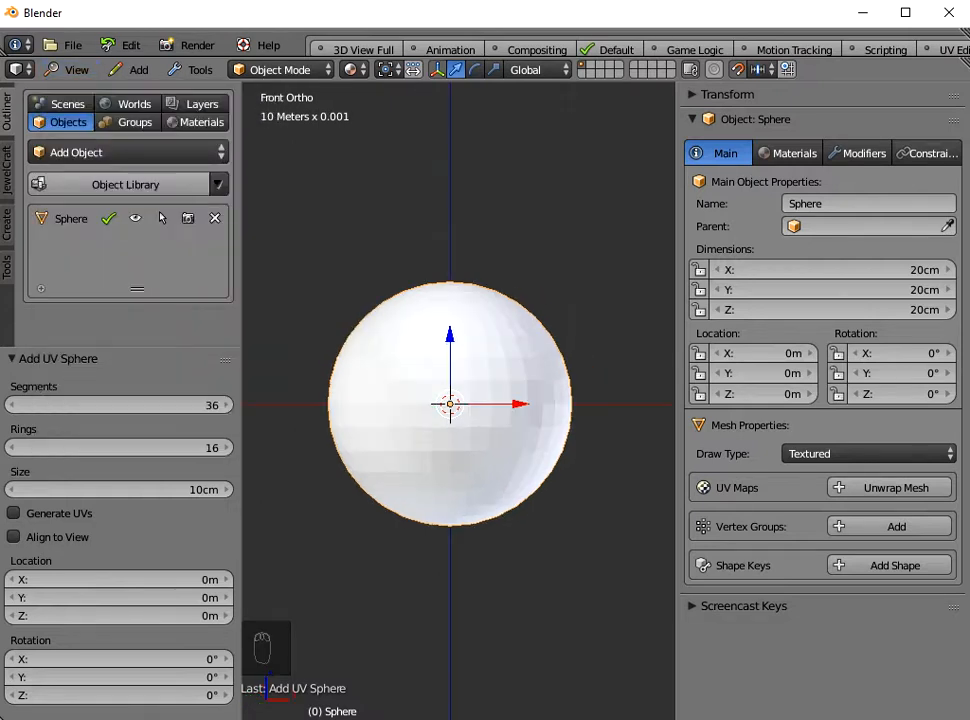
pyautogui.keyDown('shift'); pyautogui.moveTo(450, 404); pyautogui.dragTo(497, 402, button='middle'); pyautogui.keyUp('shift')
pyautogui.scroll(1, 497, 402)
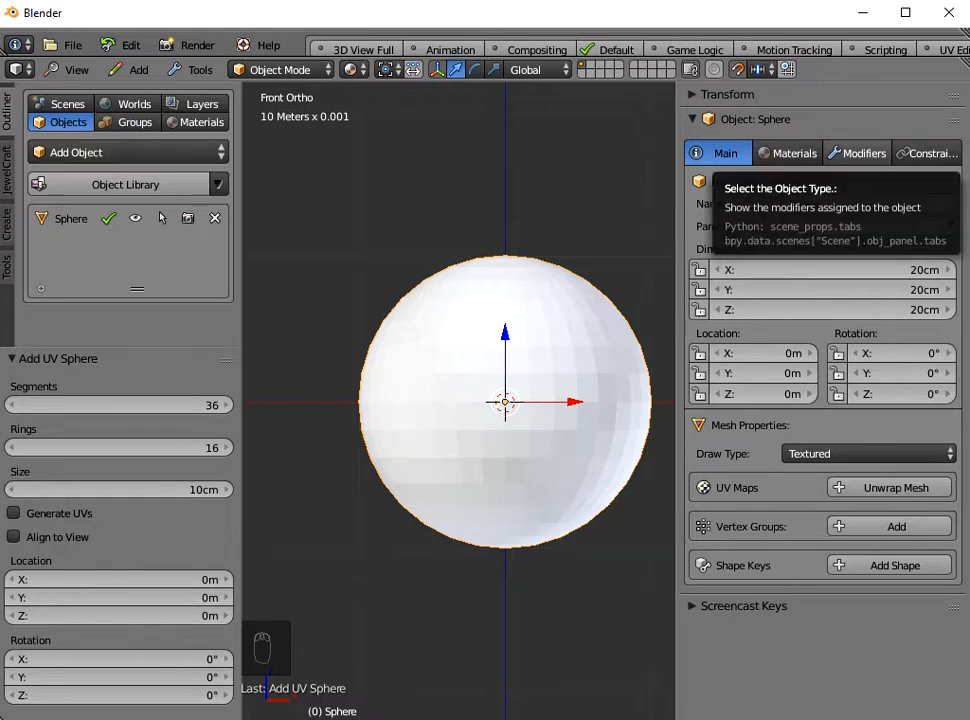
# - Add Decimate, Wireframe and Subdivision Surface modifiers to the sphere, in that order
pyautogui.click(858, 153)
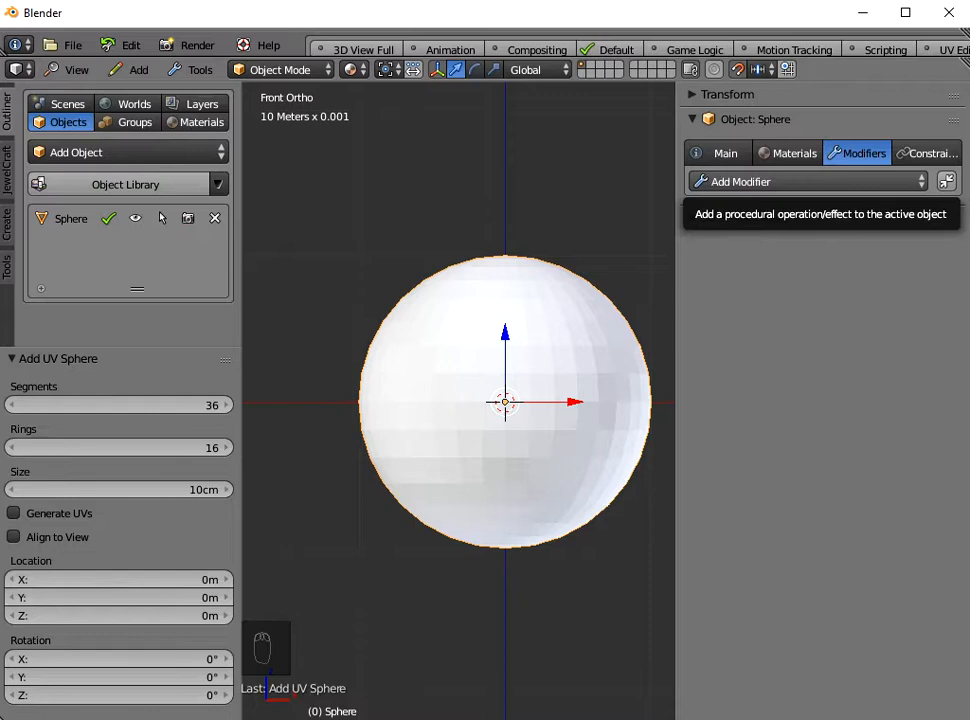
pyautogui.click(800, 181)
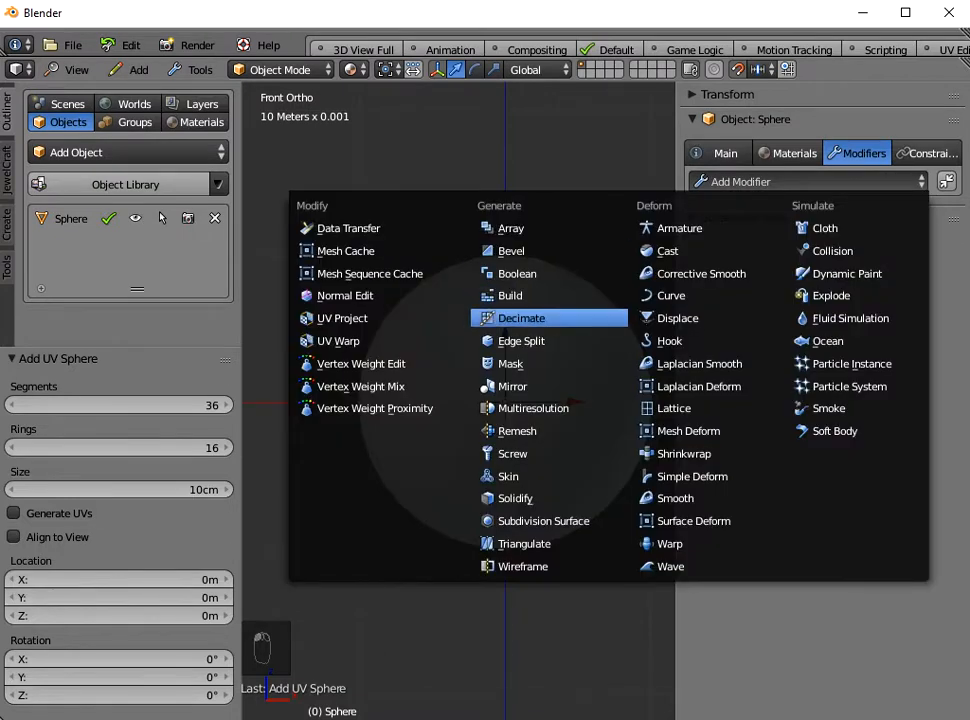
pyautogui.click(521, 318)
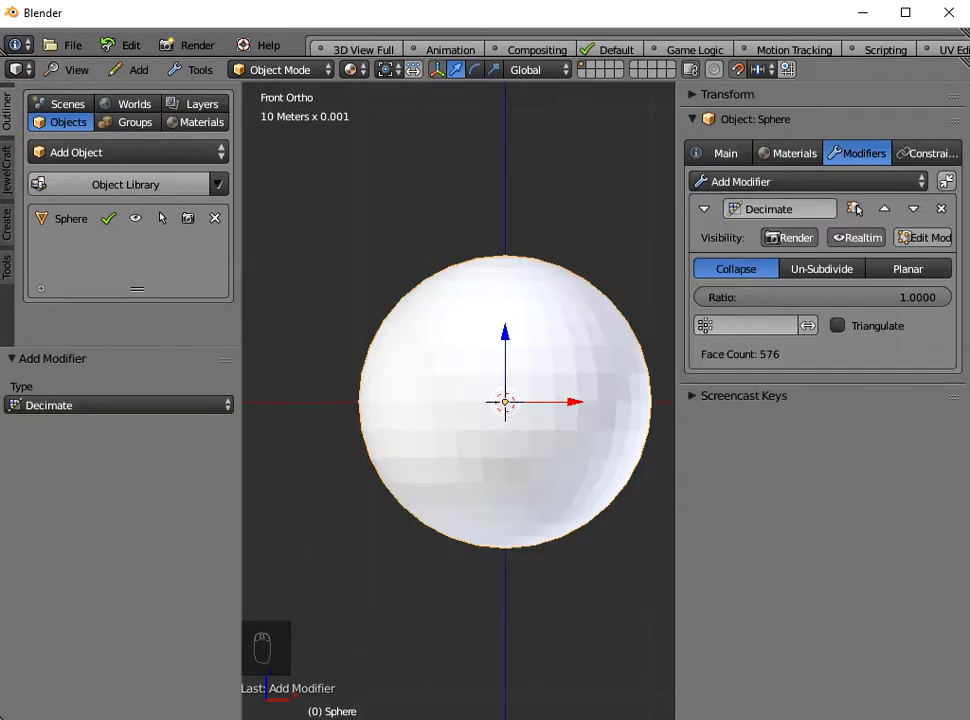
pyautogui.click(857, 182)
pyautogui.click(522, 566)
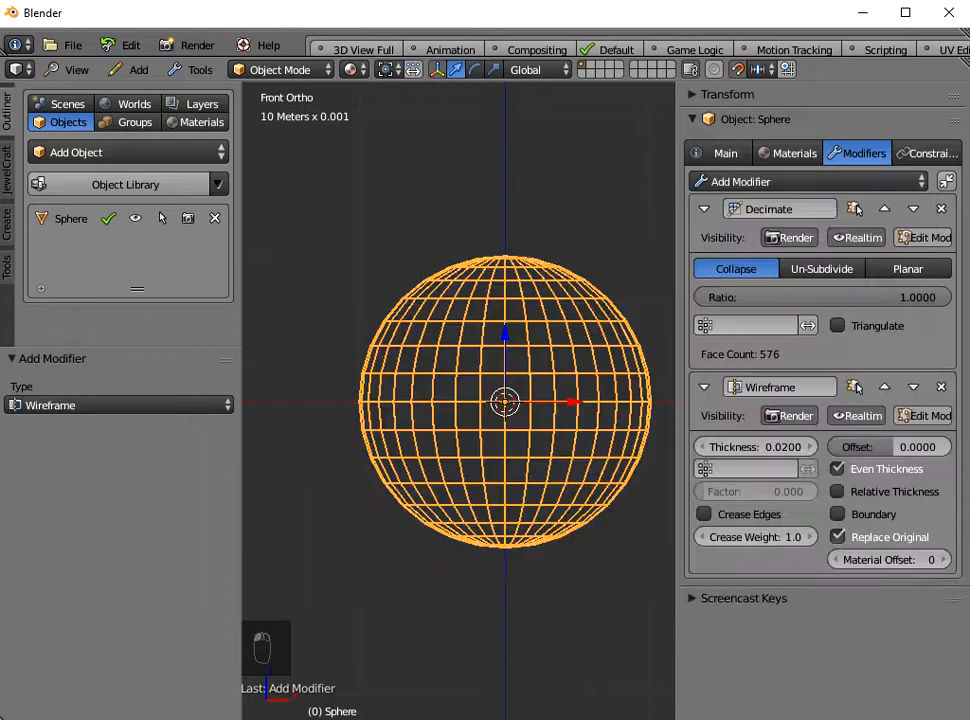
pyautogui.click(857, 182)
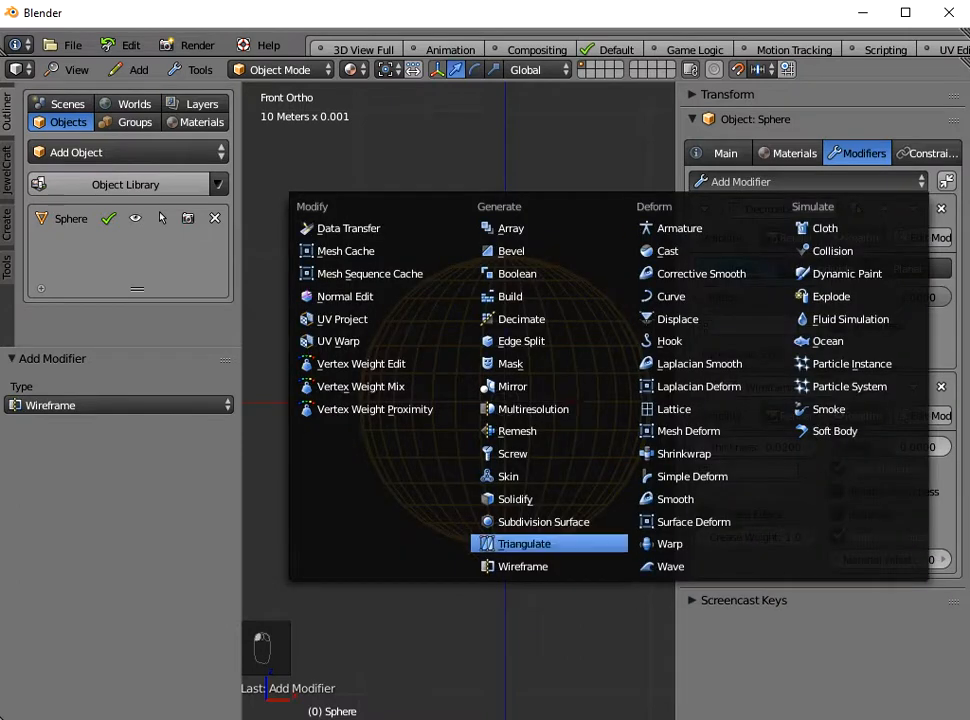
pyautogui.click(545, 521)
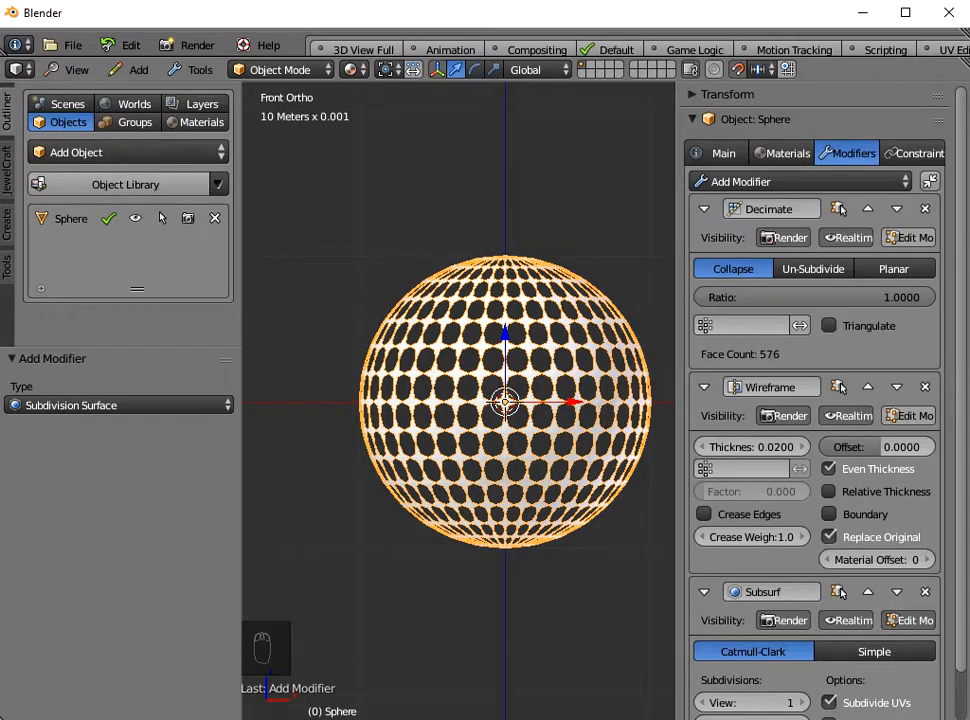
# - Set the ratio of the sphere's Decimate modifier to 0.1
pyautogui.scroll(3, 480, 400)
pyautogui.scroll(-3, 480, 400)
pyautogui.moveTo(480, 400); pyautogui.dragTo(425, 490, button='middle')
pyautogui.scroll(4, 487, 430)
pyautogui.scroll(-1, 487, 430)
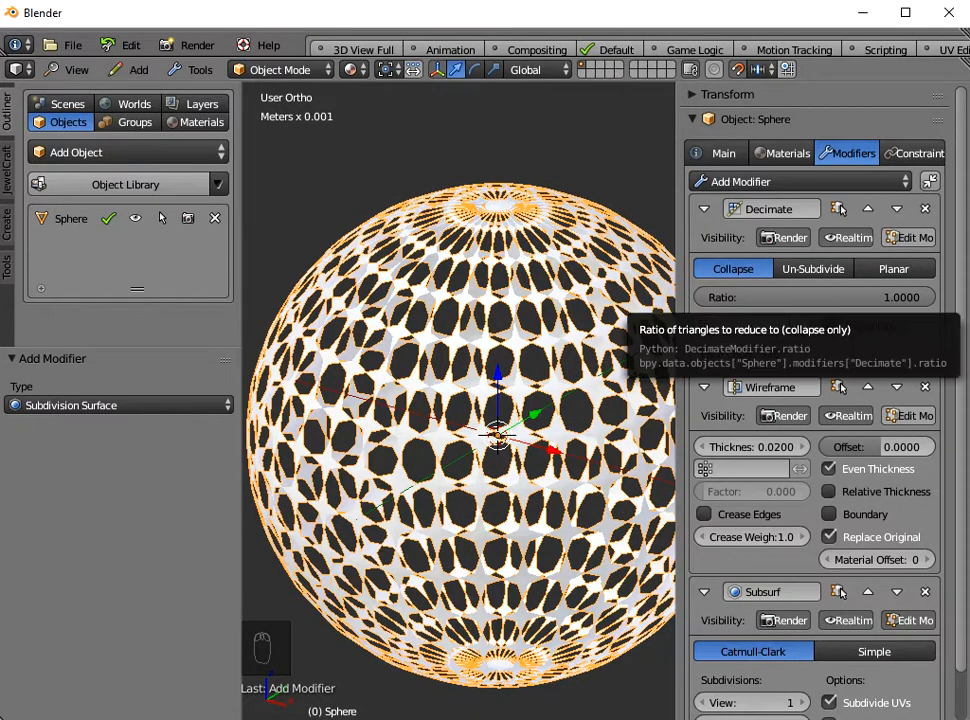
pyautogui.click(815, 297)
pyautogui.write('0.1')
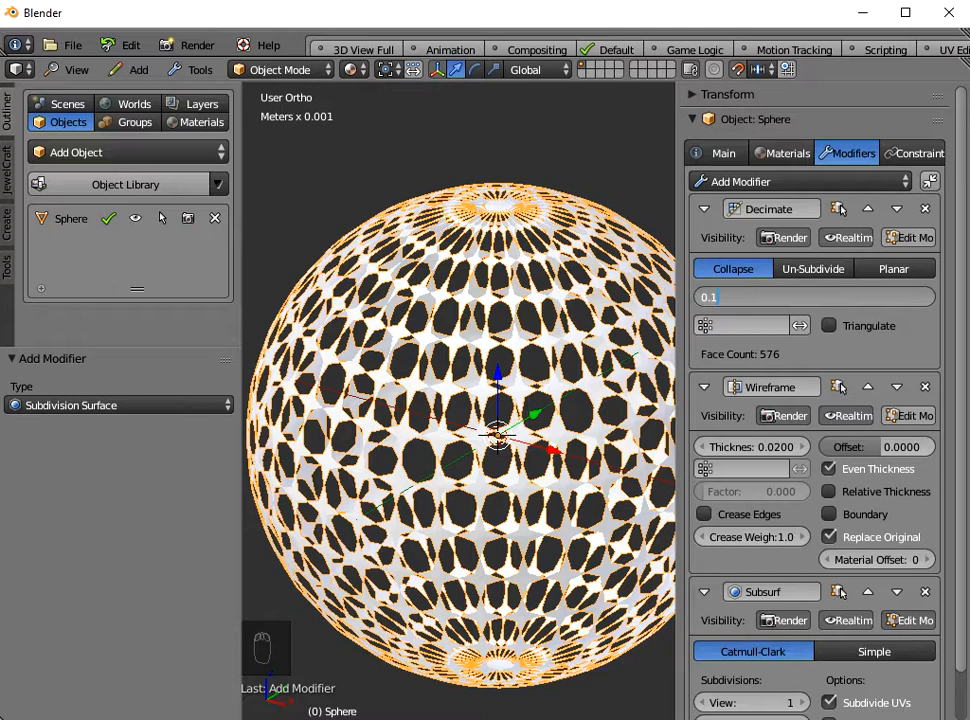
pyautogui.press('Return')
pyautogui.moveTo(480, 450)
pyautogui.mouseDown(button='middle')
pyautogui.moveTo(498, 400)
pyautogui.moveTo(482, 436)
pyautogui.moveTo(498, 430)
pyautogui.moveTo(512, 396)
pyautogui.moveTo(482, 452)
pyautogui.moveTo(506, 408)
pyautogui.moveTo(488, 440)
pyautogui.moveTo(496, 420)
pyautogui.moveTo(488, 432)
pyautogui.mouseUp(button='middle')
pyautogui.scroll(-3, 498, 430)
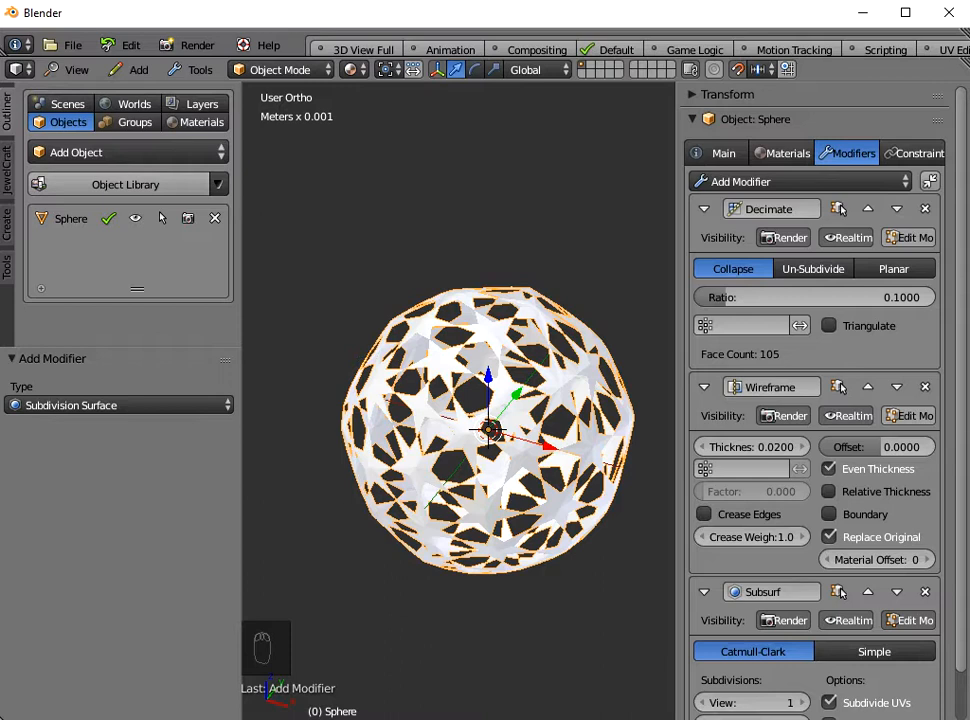
# - Restore the Decimate modifier's ratio to 1
pyautogui.click(814, 297)
pyautogui.write('1')
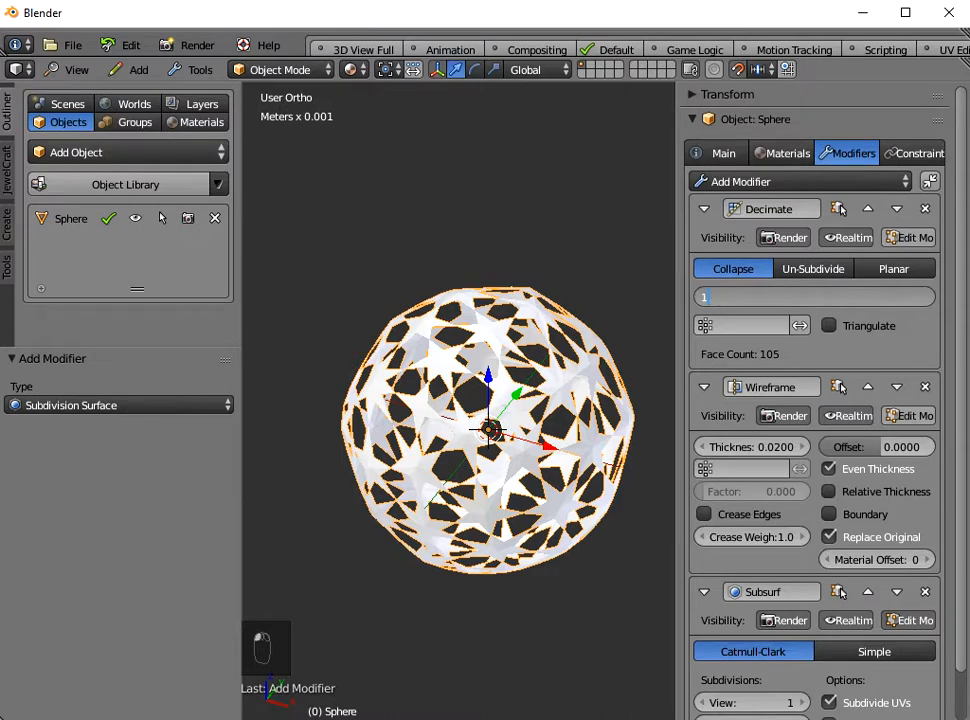
pyautogui.press('Return')
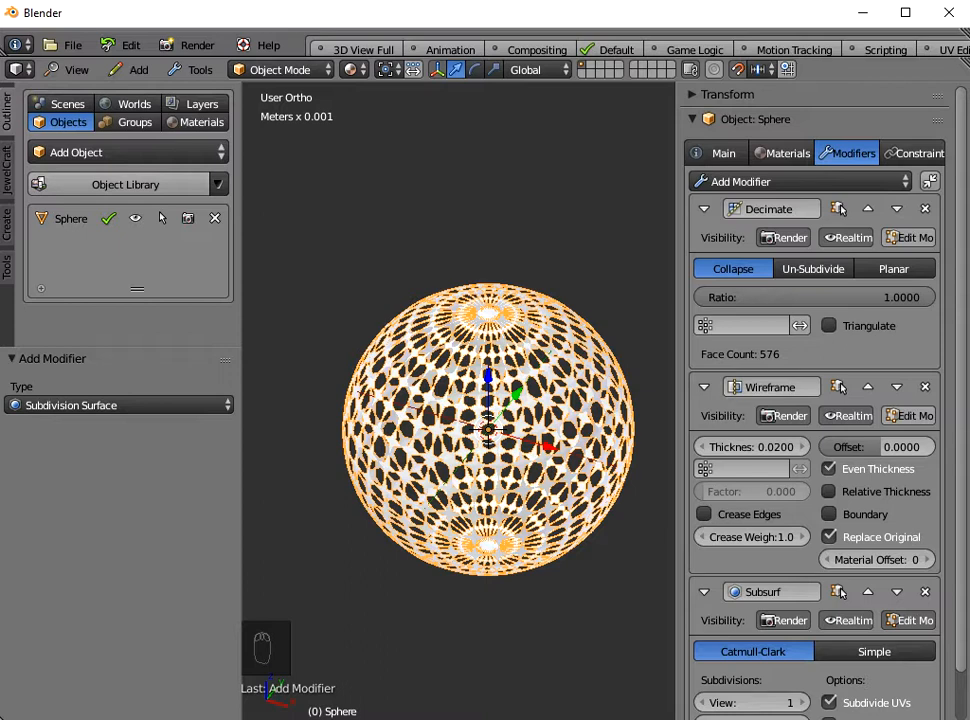
pyautogui.moveTo(470, 480); pyautogui.dragTo(420, 440, button='middle')
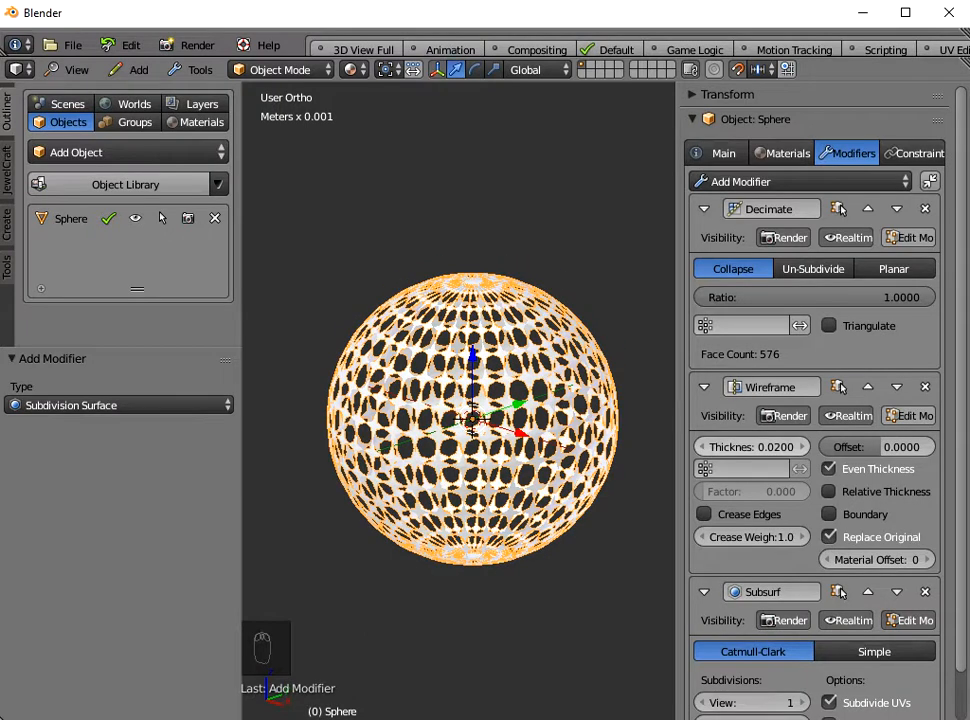
# - Set the Wireframe modifier's thickness to 4 and enable its Boundary option
pyautogui.click(745, 447)
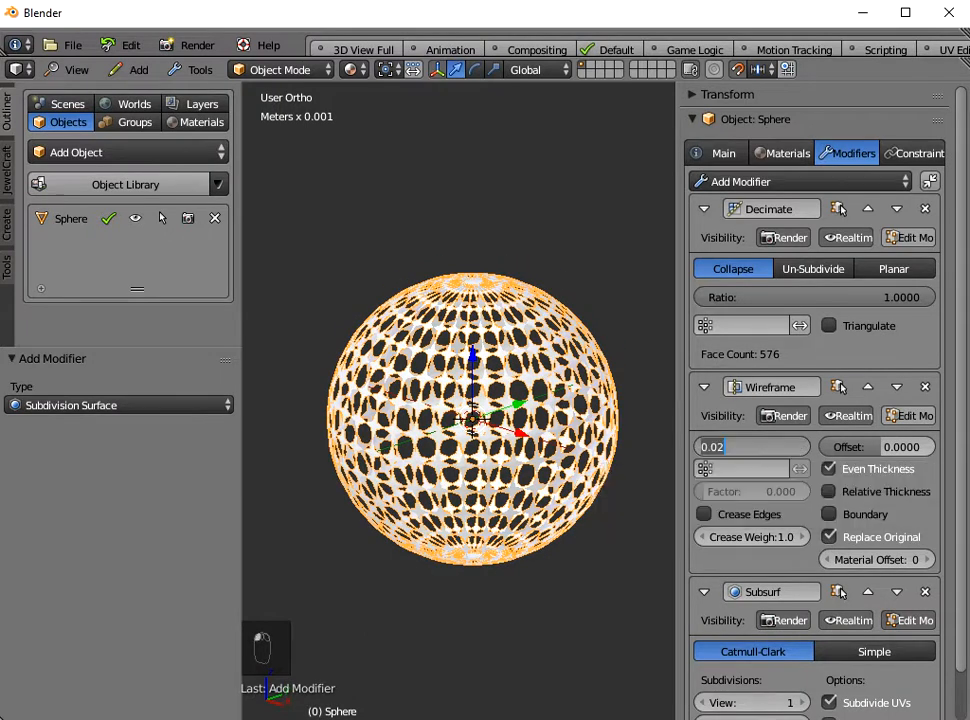
pyautogui.write('4')
pyautogui.press('Return')
pyautogui.scroll(4, 470, 420)
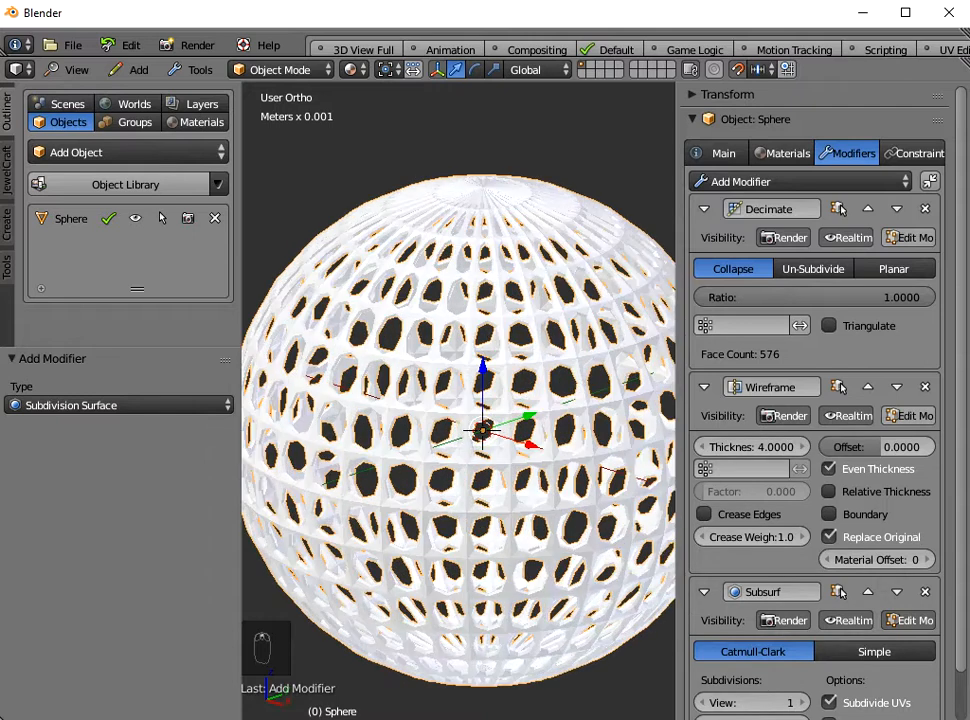
pyautogui.moveTo(480, 410); pyautogui.dragTo(432, 420, button='middle')
pyautogui.scroll(-2, 430, 450)
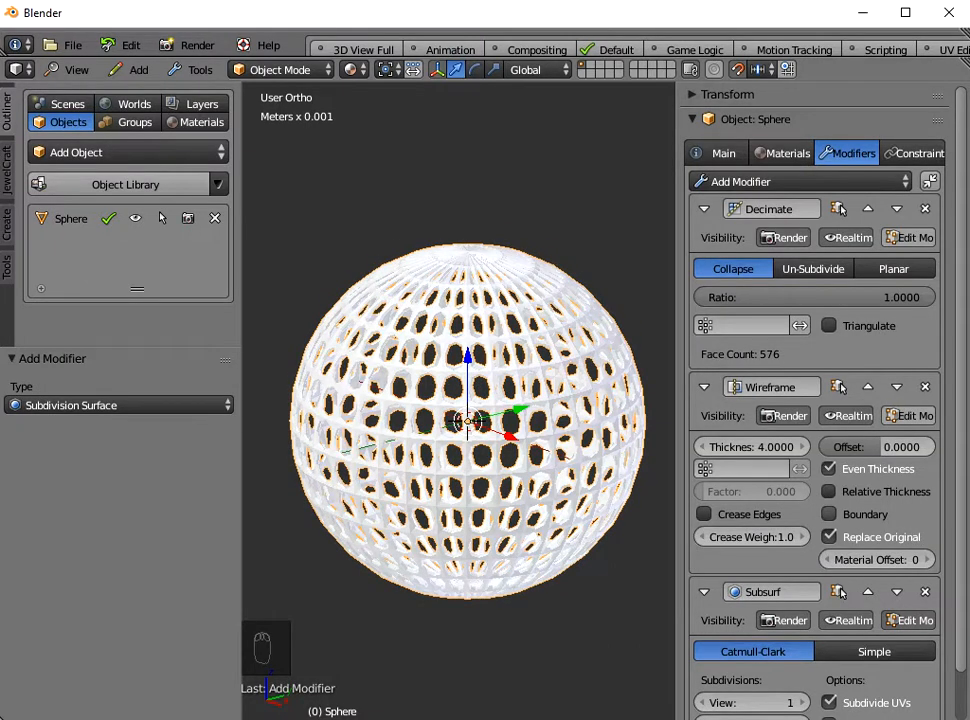
pyautogui.click(829, 514)
# - Try the Wireframe modifier with Relative Thickness enabled and with Even Thickness disabled, restoring each option
pyautogui.click(829, 491)
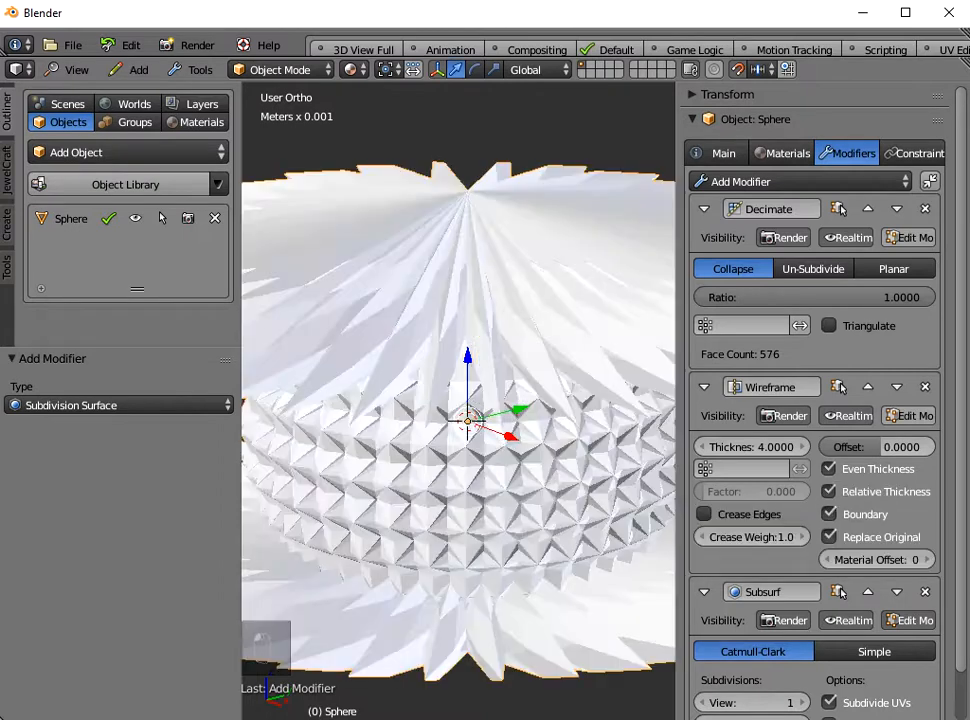
pyautogui.click(829, 491)
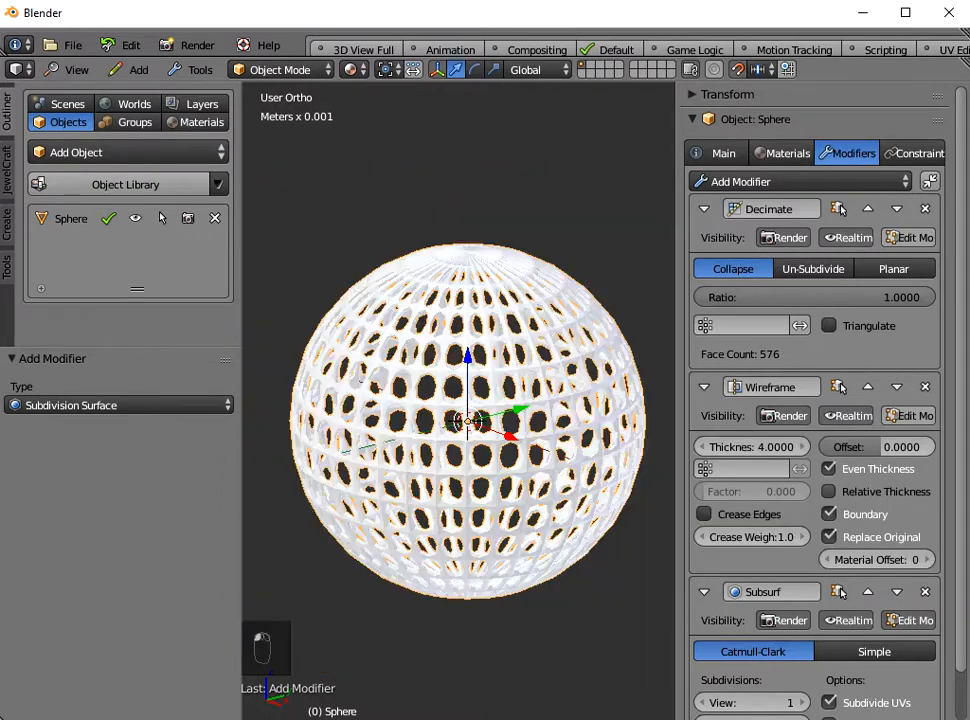
pyautogui.click(829, 491)
pyautogui.click(829, 491)
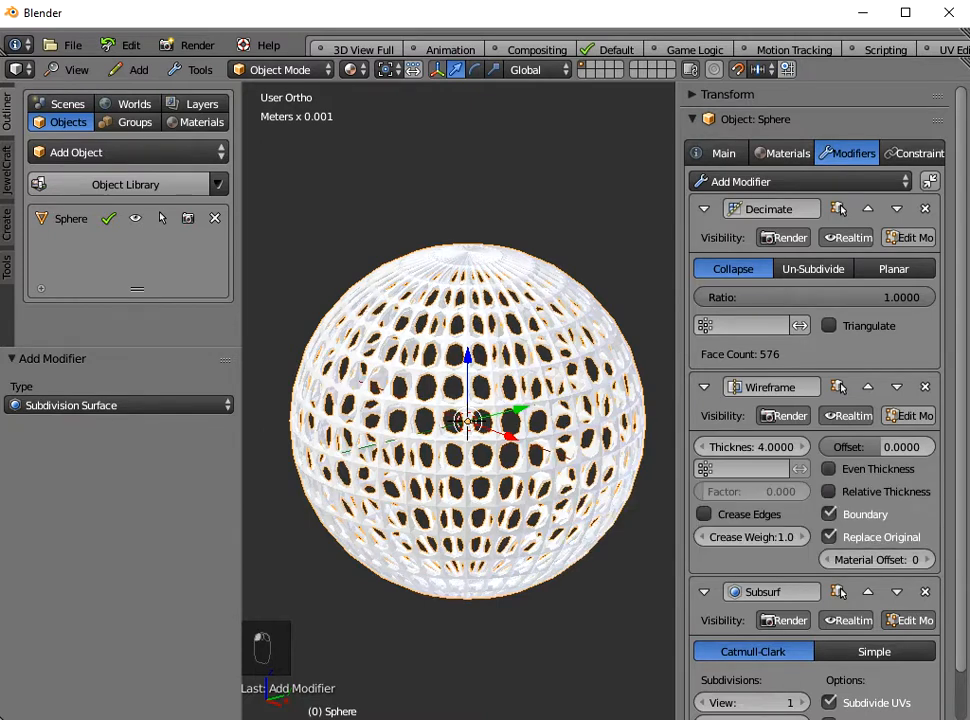
pyautogui.click(830, 469)
pyautogui.click(829, 469)
# - Raise the Subdivision Surface modifier's view subdivisions to 3
pyautogui.moveTo(580, 430); pyautogui.dragTo(599, 457, button='middle')
pyautogui.scroll(1, 562, 464)
pyautogui.scroll(2, 458, 420)
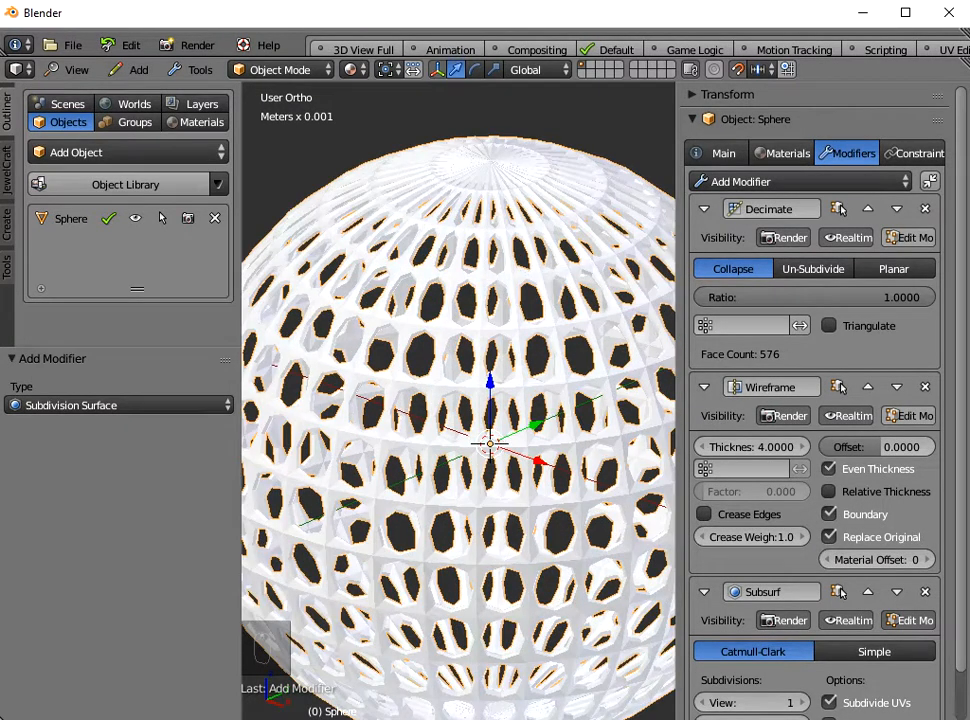
pyautogui.scroll(-2, 815, 400)
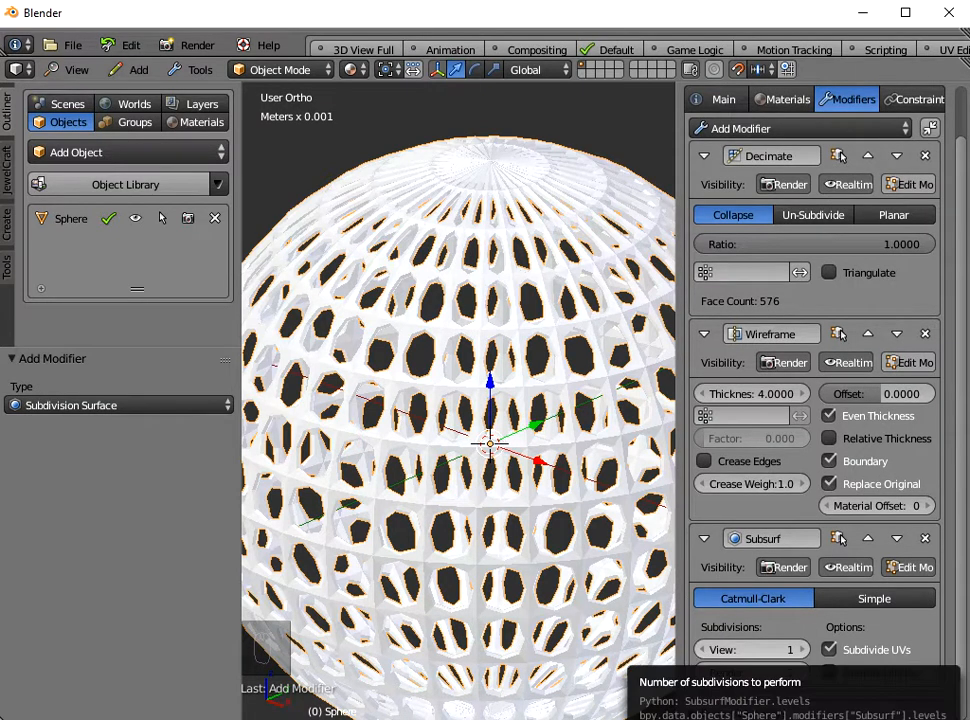
pyautogui.click(802, 649)
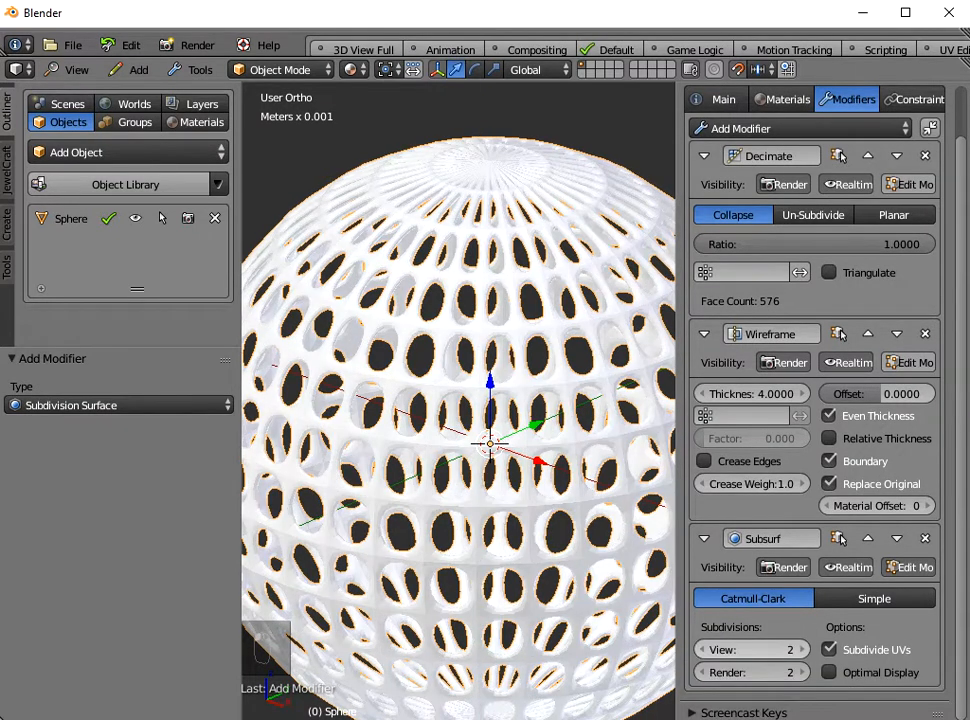
pyautogui.hotkey('ctrl', '3')
pyautogui.scroll(3, 459, 401)
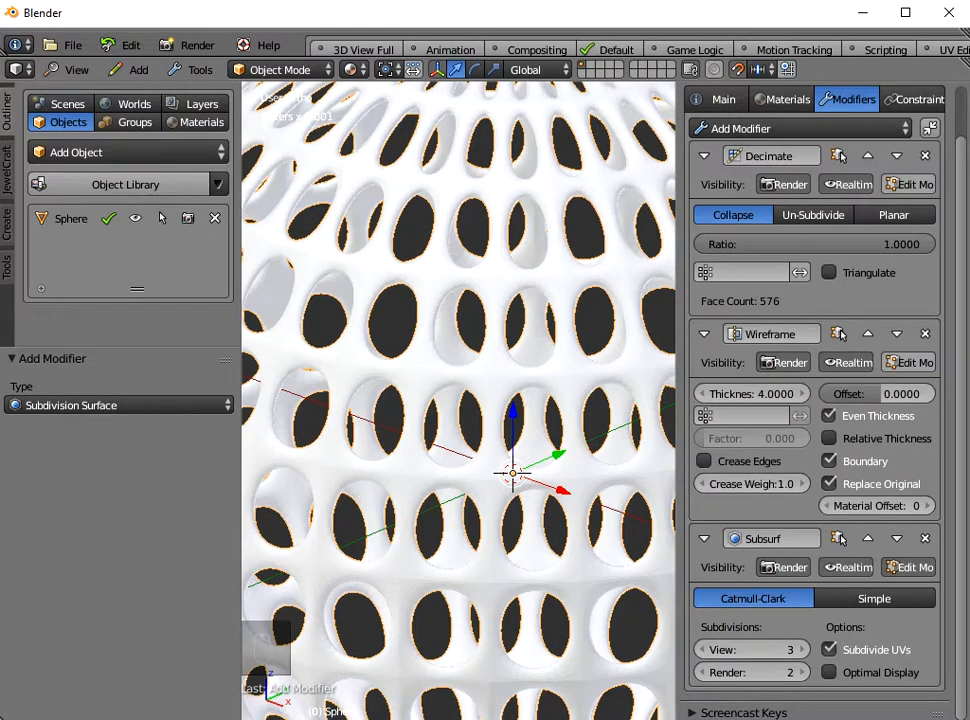
pyautogui.scroll(-2, 459, 401)
pyautogui.scroll(-4, 459, 401)
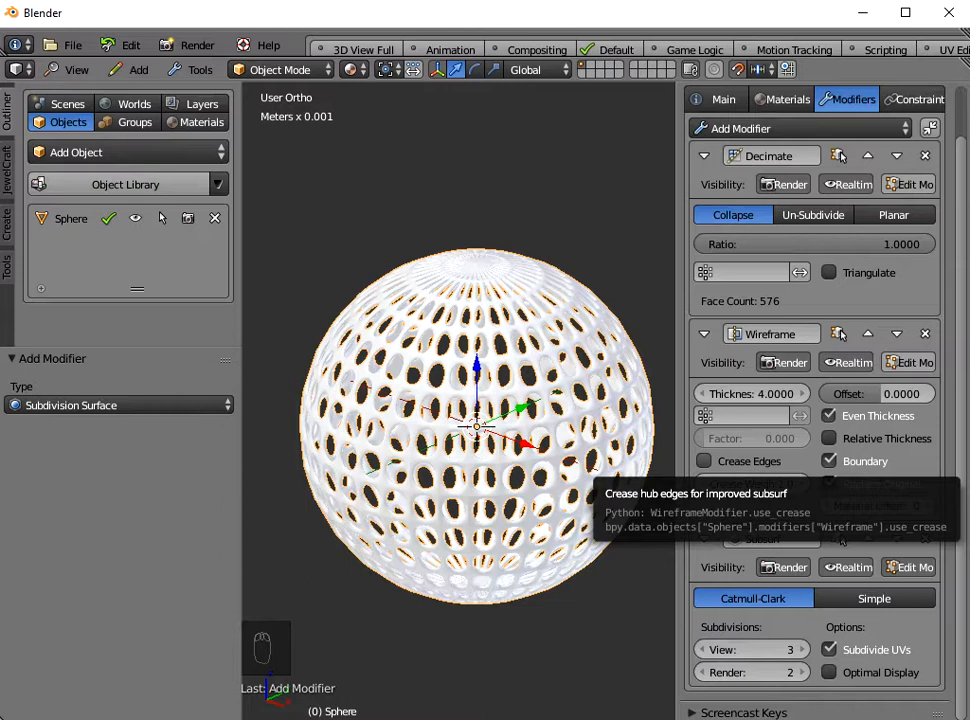
# - Try the Wireframe modifier with Crease Edges enabled, inspect the mesh up close, and disable the option again
pyautogui.click(704, 461)
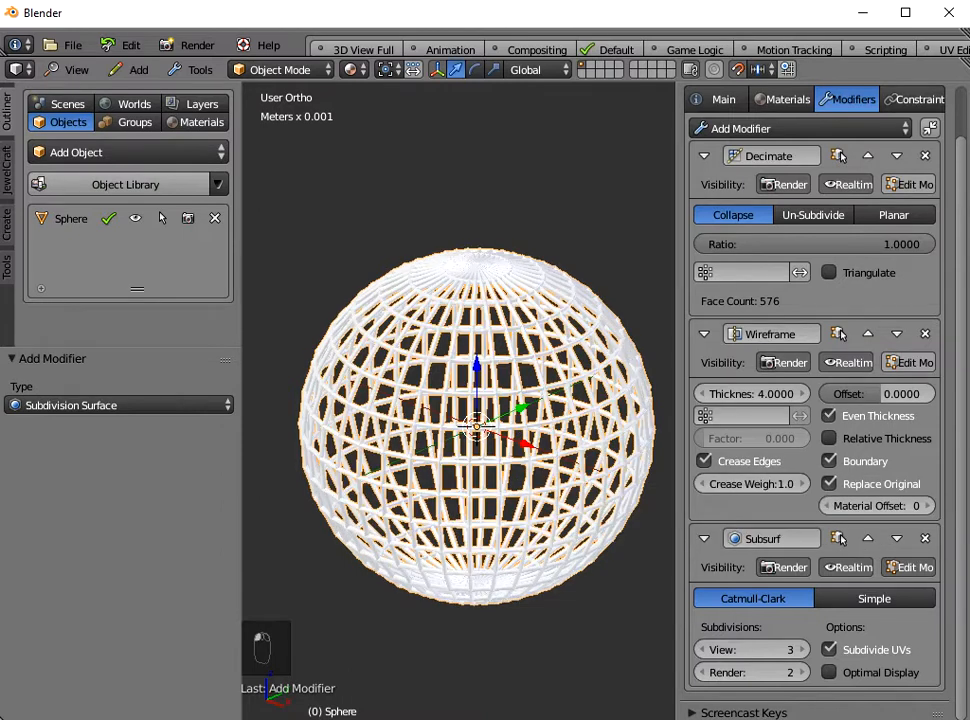
pyautogui.scroll(7, 457, 400)
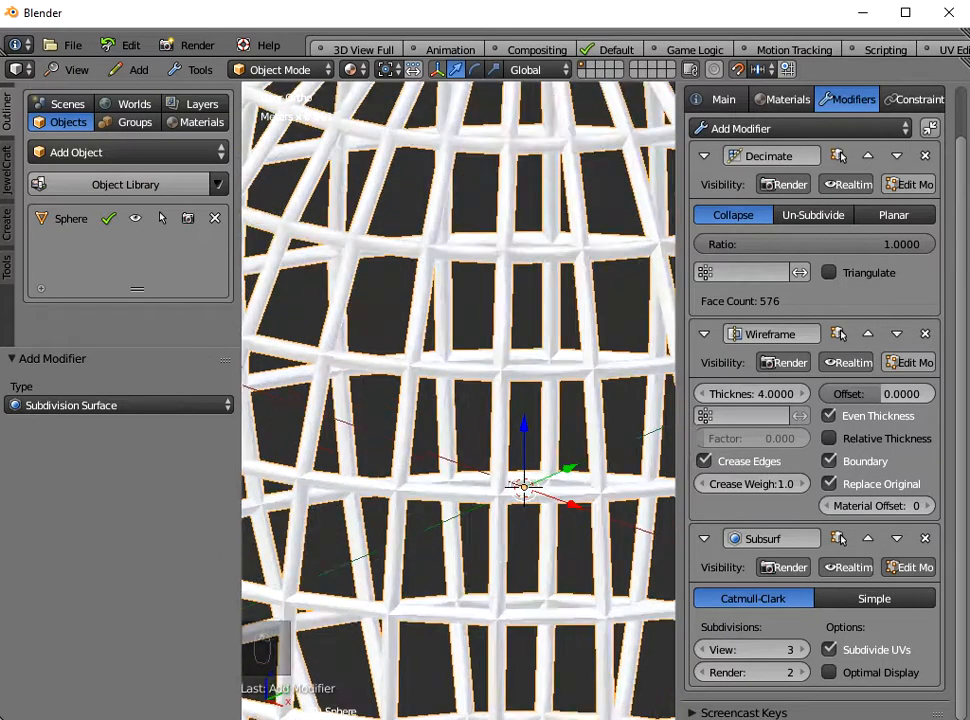
pyautogui.scroll(2, 457, 400)
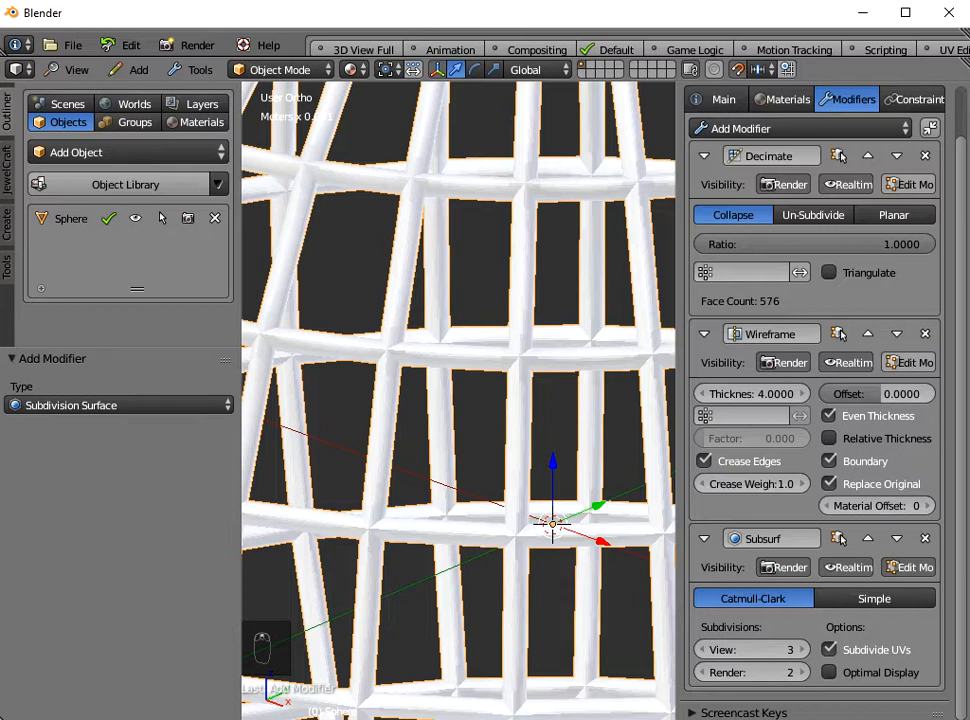
pyautogui.scroll(-6, 457, 400)
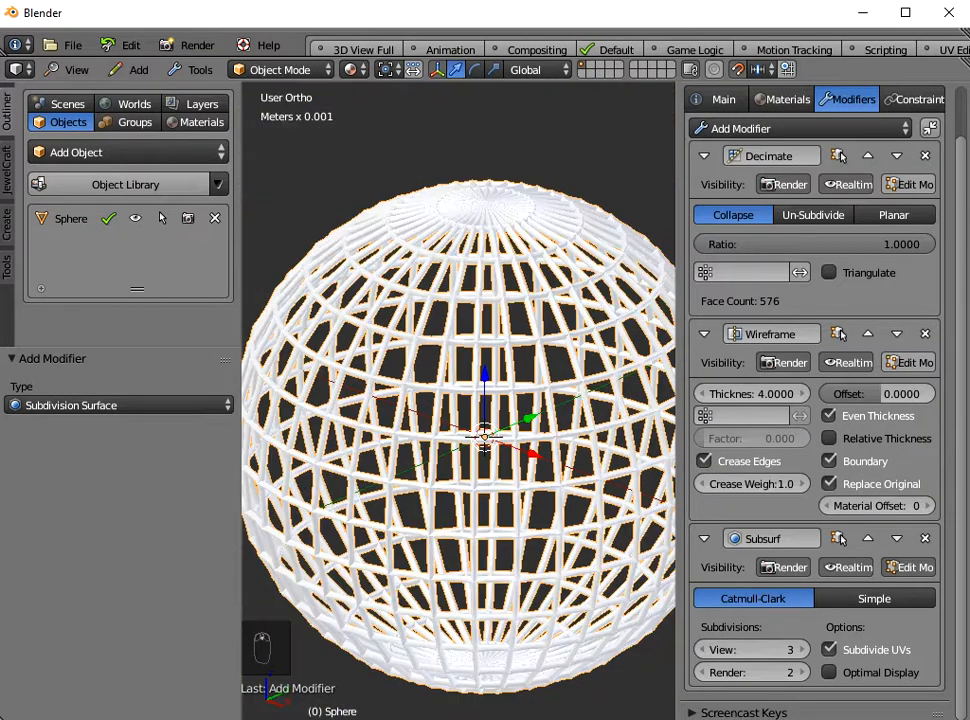
pyautogui.moveTo(457, 400)
pyautogui.mouseDown(button='middle')
pyautogui.moveTo(458, 310)
pyautogui.moveTo(456, 392)
pyautogui.mouseUp(button='middle')
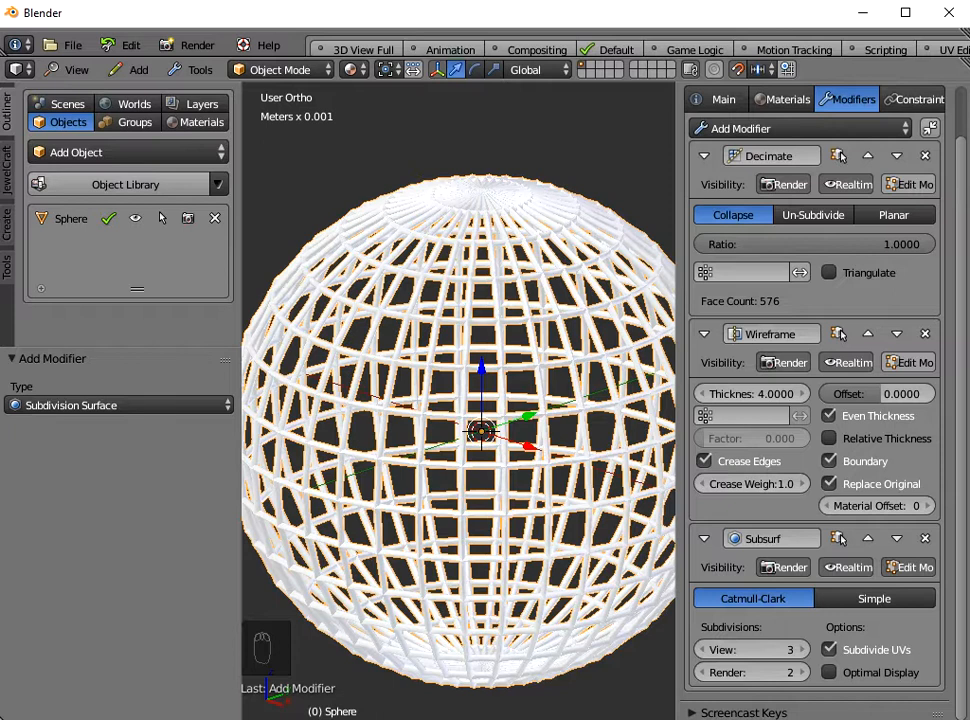
pyautogui.click(705, 461)
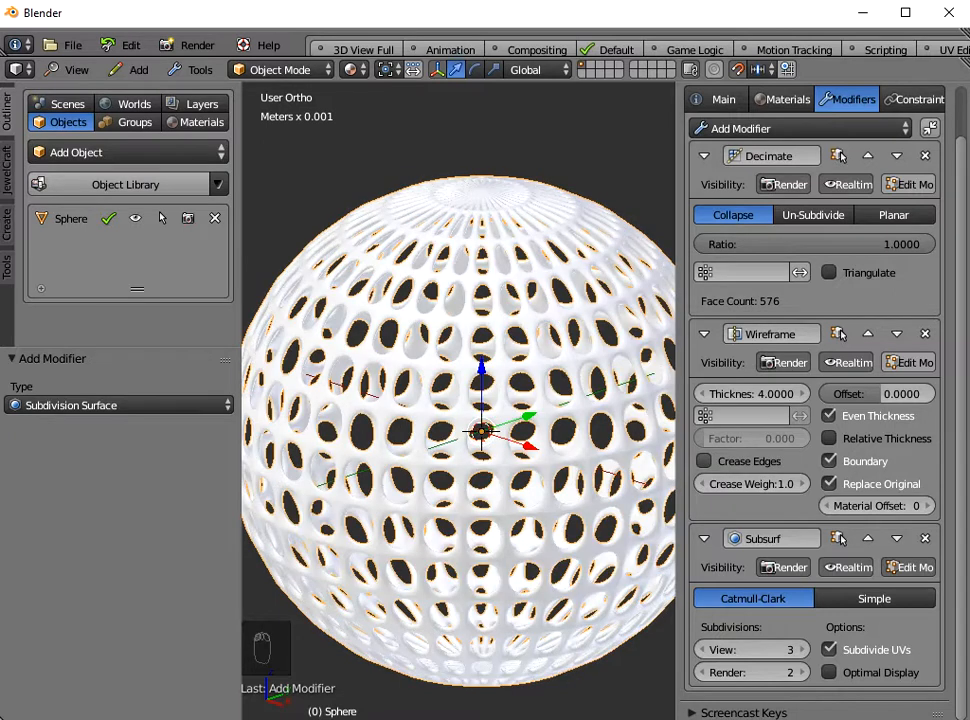
pyautogui.scroll(-1, 457, 400)
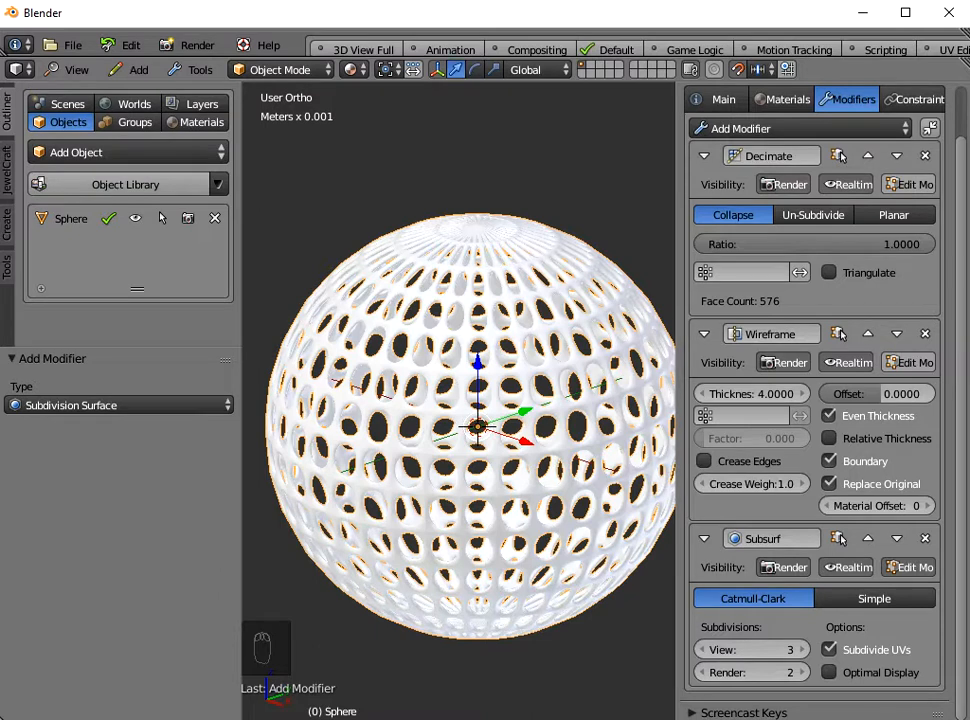
# - Set the Decimate modifier's ratio to 0.5
pyautogui.click(814, 244)
pyautogui.write('0.5')
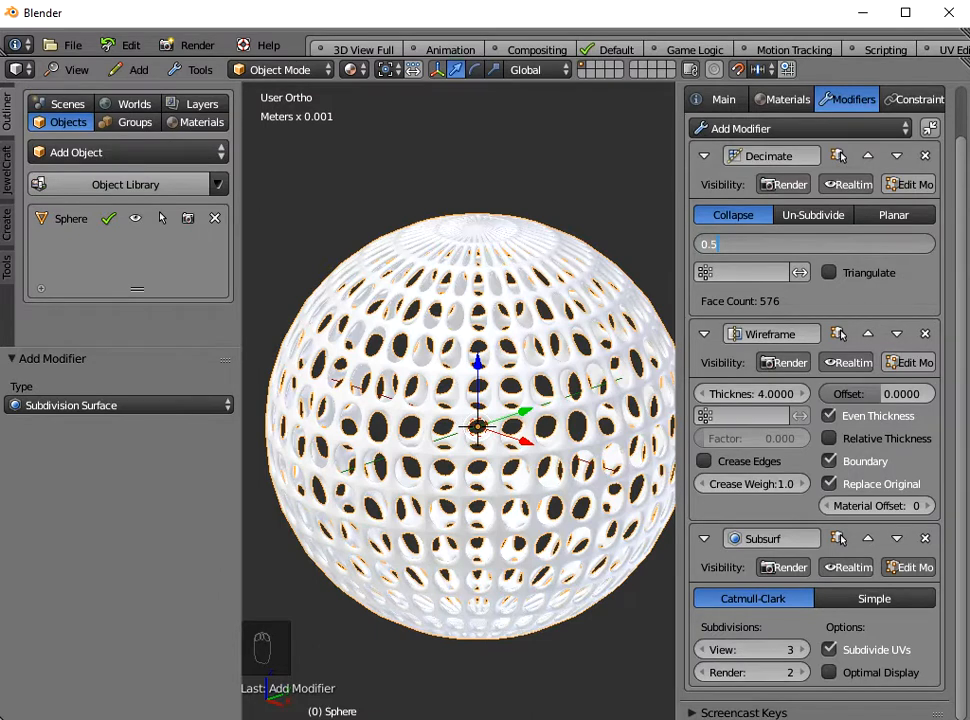
pyautogui.press('Return')
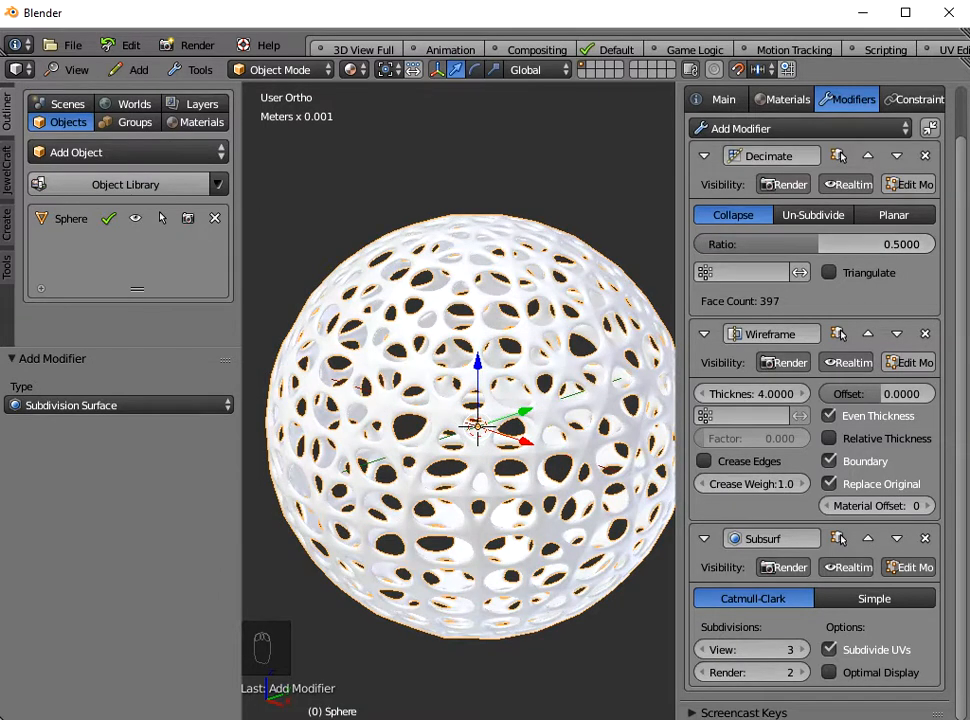
pyautogui.moveTo(540, 420); pyautogui.dragTo(505, 470, button='middle')
# - Set the Decimate modifier's ratio to 0.4 and check the resulting hole pattern around the sphere
pyautogui.click(814, 244)
pyautogui.write('0.4')
pyautogui.press('Return')
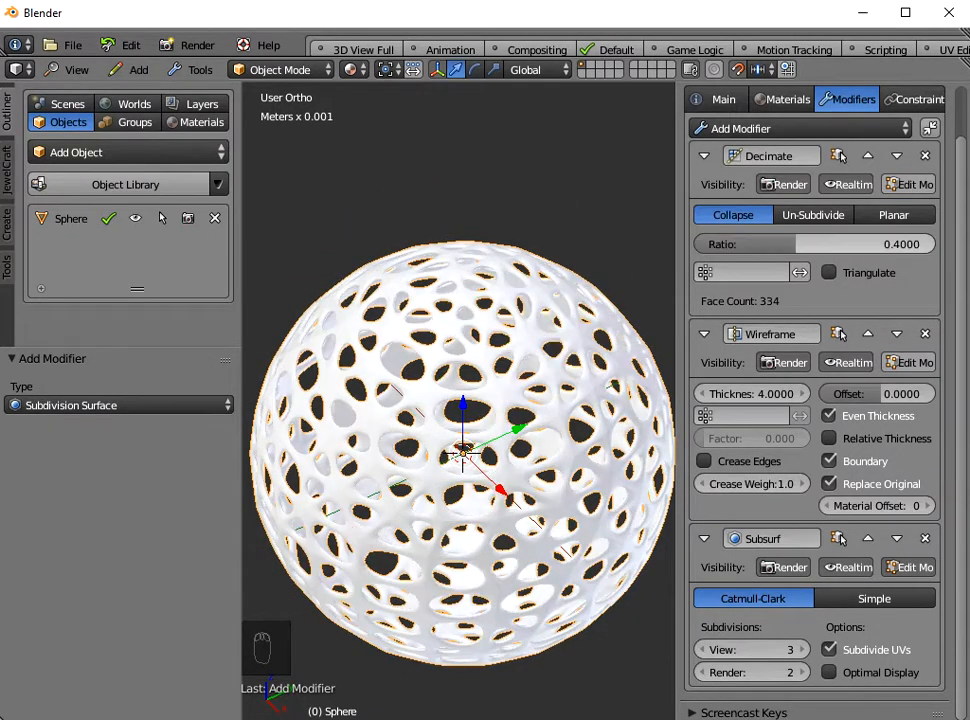
pyautogui.moveTo(540, 430)
pyautogui.mouseDown(button='middle')
pyautogui.moveTo(558, 355)
pyautogui.moveTo(530, 448)
pyautogui.moveTo(532, 420)
pyautogui.mouseUp(button='middle')
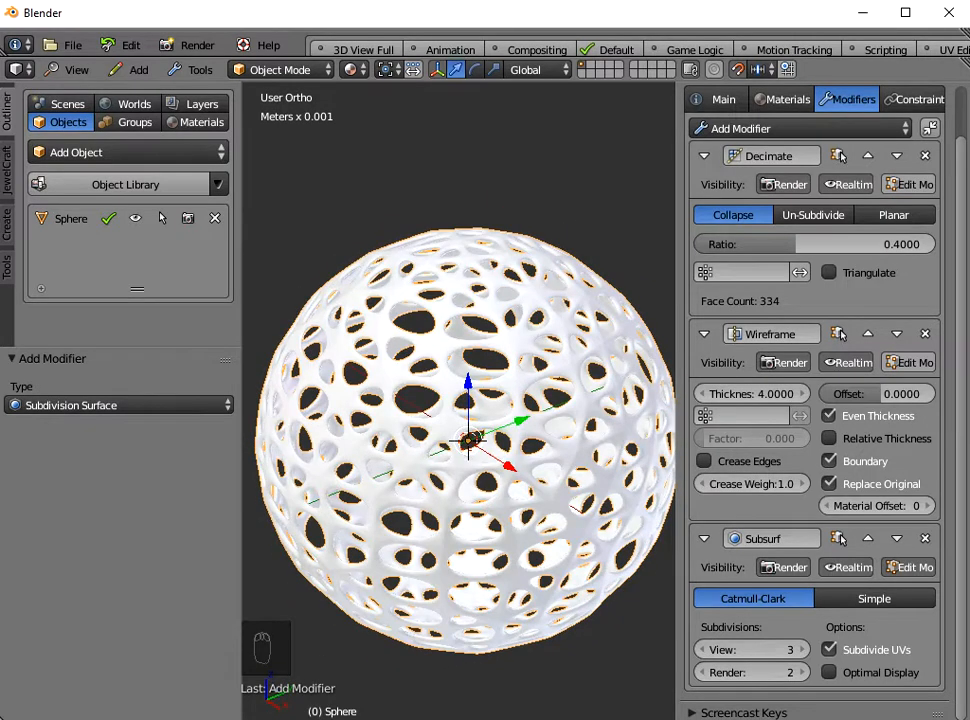
# - Hide the properties sidebar and show the perforated sphere centred in the front view
pyautogui.press('n')
pyautogui.moveTo(387, 355); pyautogui.dragTo(387, 424, button='middle')
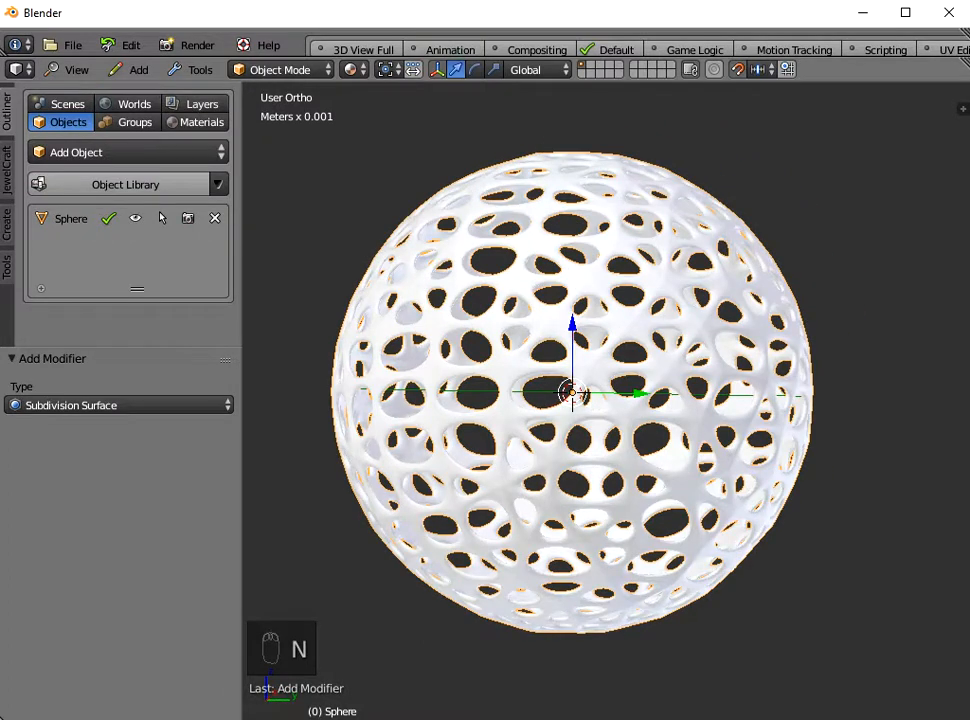
pyautogui.click(76, 69)
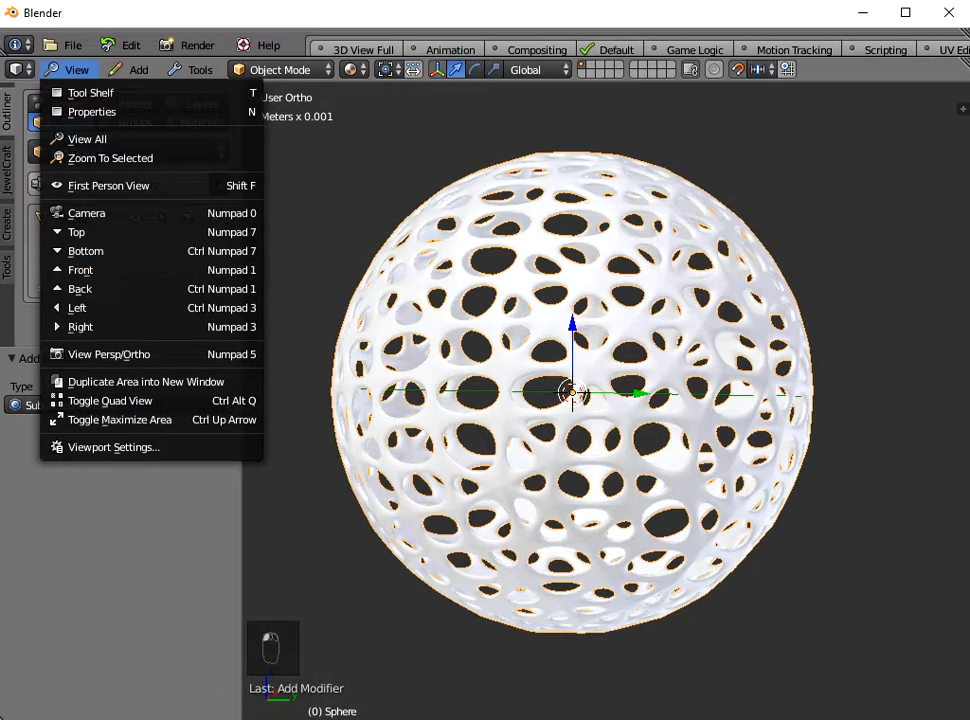
pyautogui.click(100, 270)
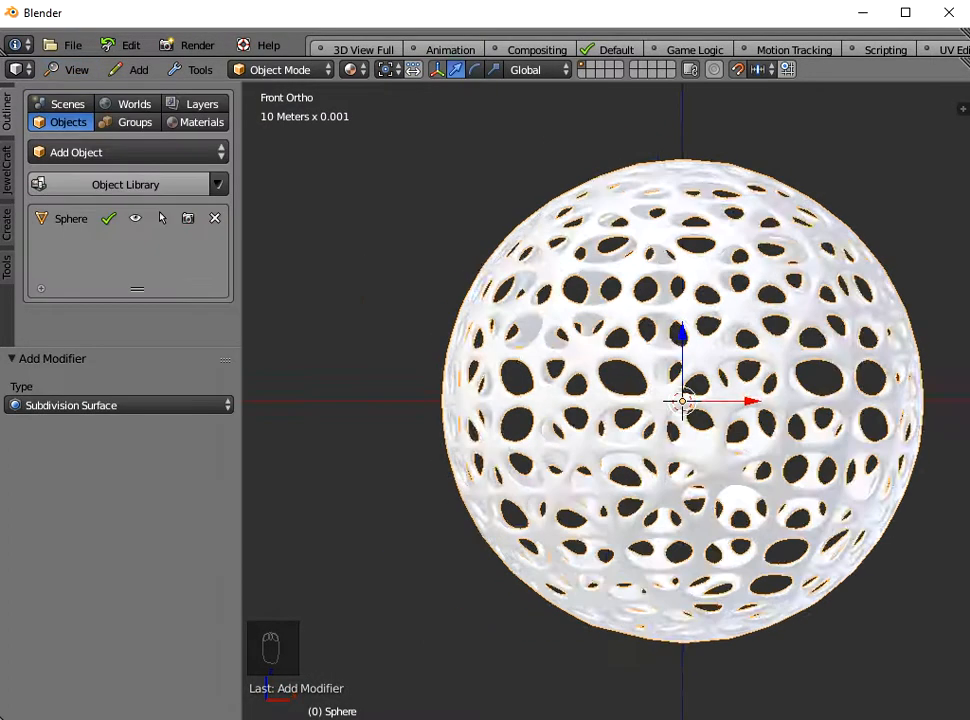
pyautogui.keyDown('shift'); pyautogui.moveTo(659, 402); pyautogui.dragTo(599, 372, button='middle'); pyautogui.keyUp('shift')
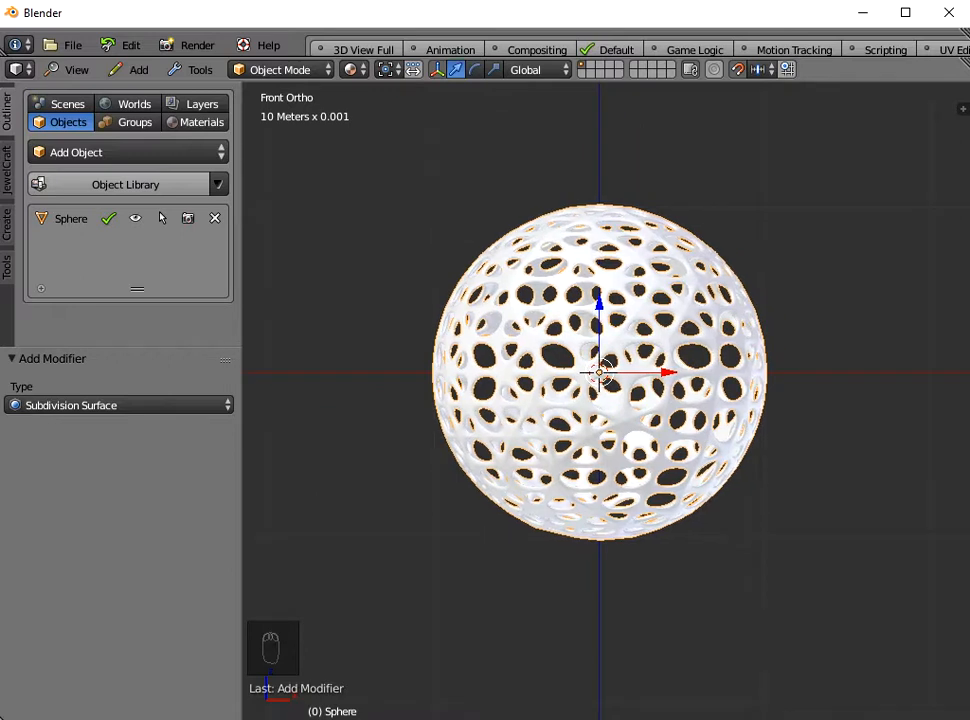
# - Enter Edit Mode on the sphere and deselect all of its vertices
pyautogui.press('Tab')
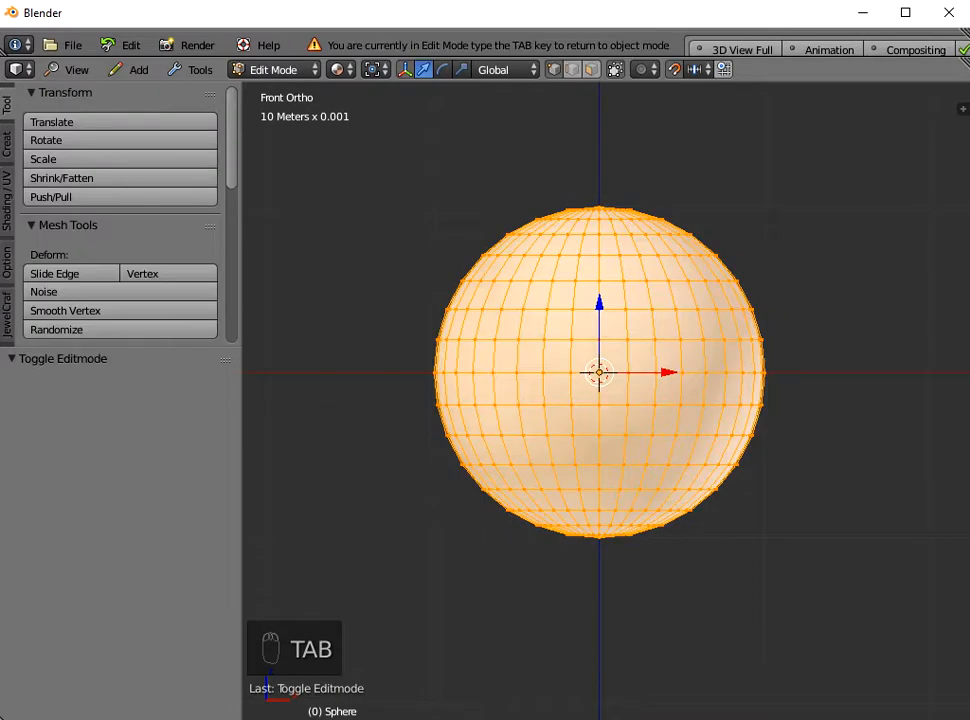
pyautogui.press('a')
pyautogui.press('a')
pyautogui.moveTo(600, 372)
pyautogui.mouseDown(button='middle')
pyautogui.moveTo(603, 356)
pyautogui.moveTo(602, 374)
pyautogui.mouseUp(button='middle')
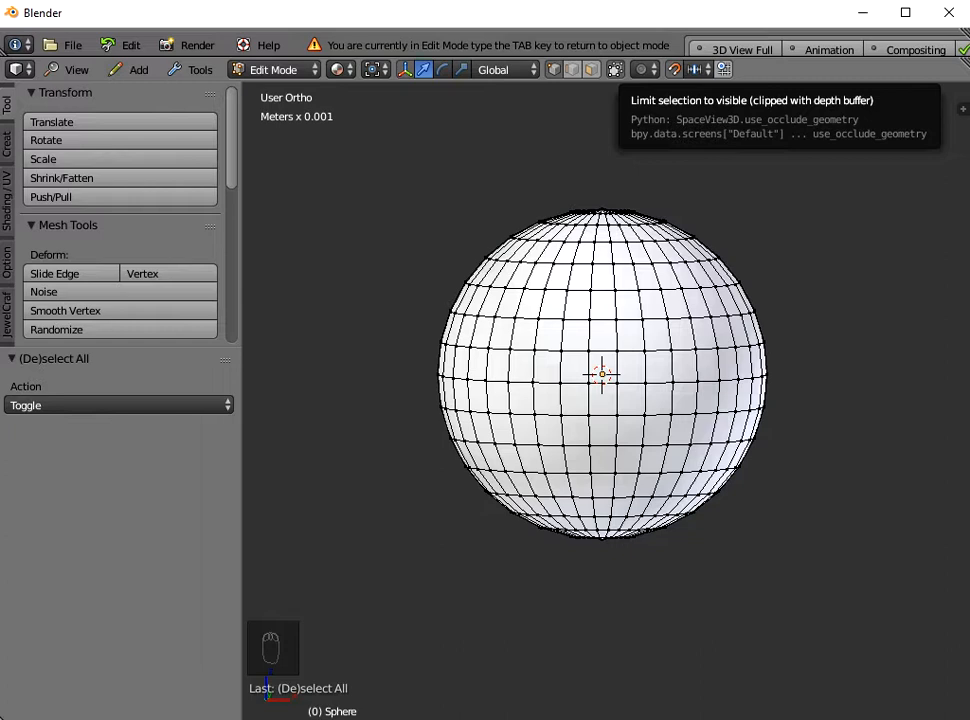
# - Turn off limiting the selection to visible geometry and return to the front view
pyautogui.click(615, 69)
pyautogui.moveTo(600, 420); pyautogui.dragTo(600, 378, button='middle')
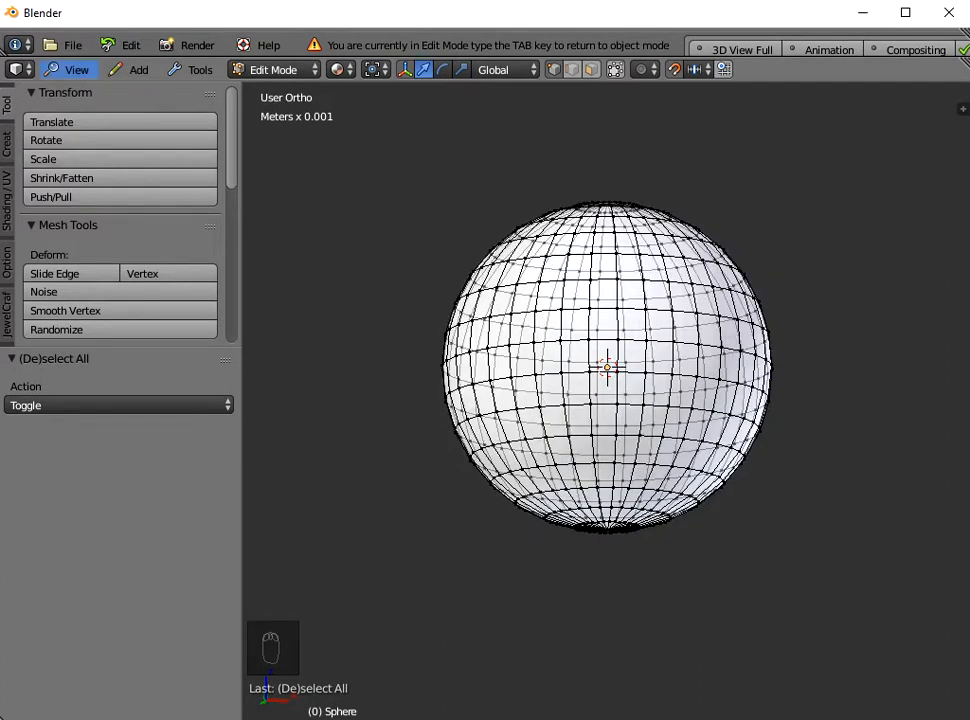
pyautogui.click(70, 69)
pyautogui.click(80, 270)
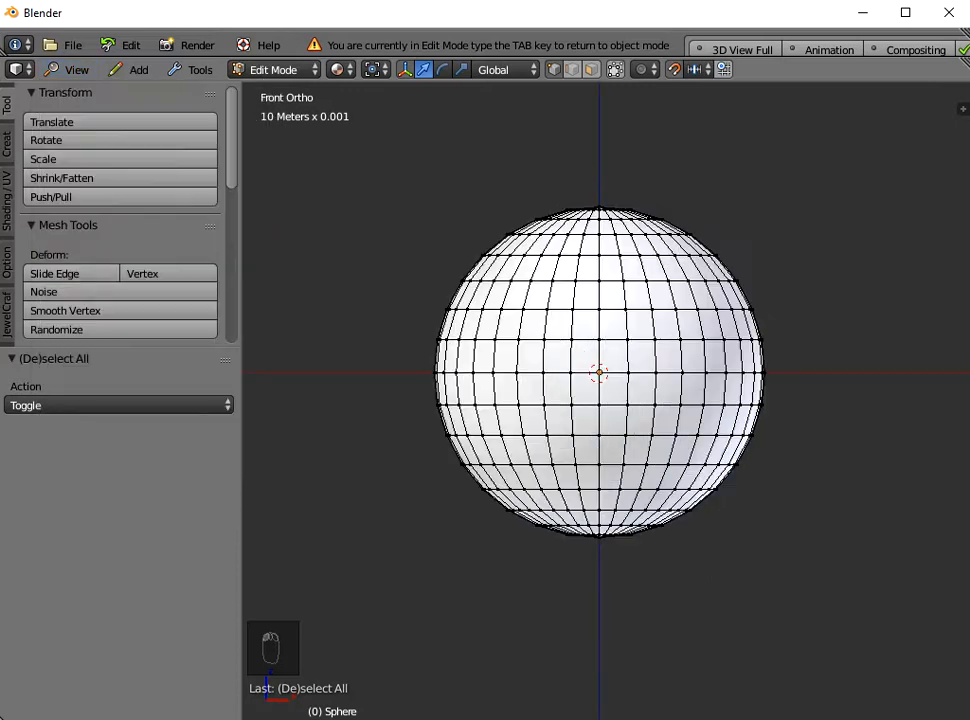
# - Delete the vertices of the sphere's bottom cap, about the lowest sixth of its height, and return to Object Mode
pyautogui.press('b')
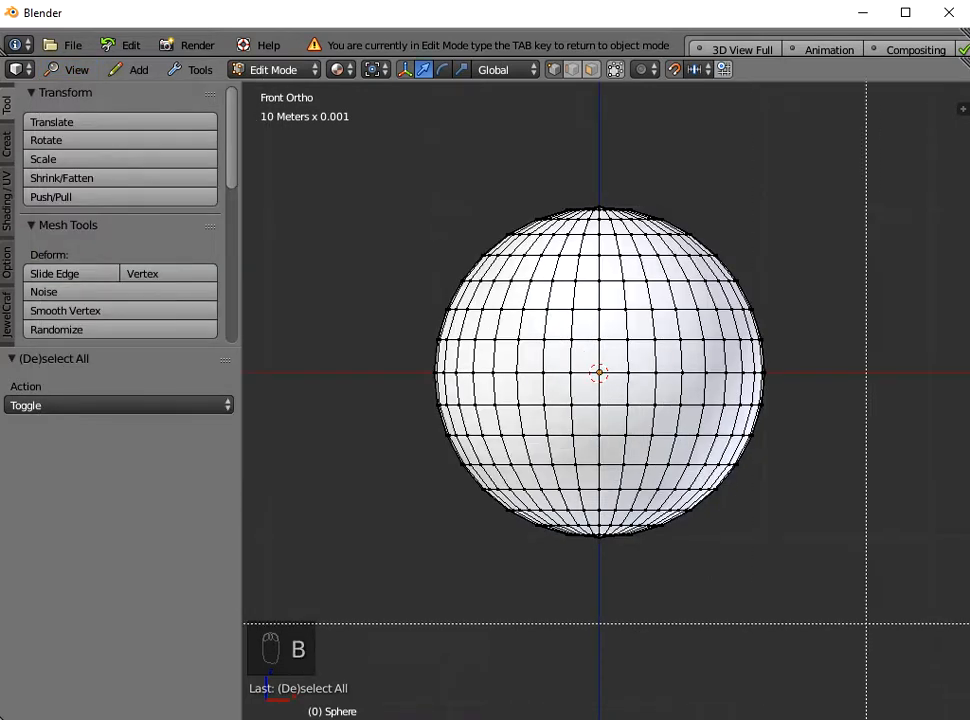
pyautogui.moveTo(787, 609); pyautogui.dragTo(434, 479)
pyautogui.moveTo(450, 450); pyautogui.dragTo(550, 500, button='middle')
pyautogui.press('x')
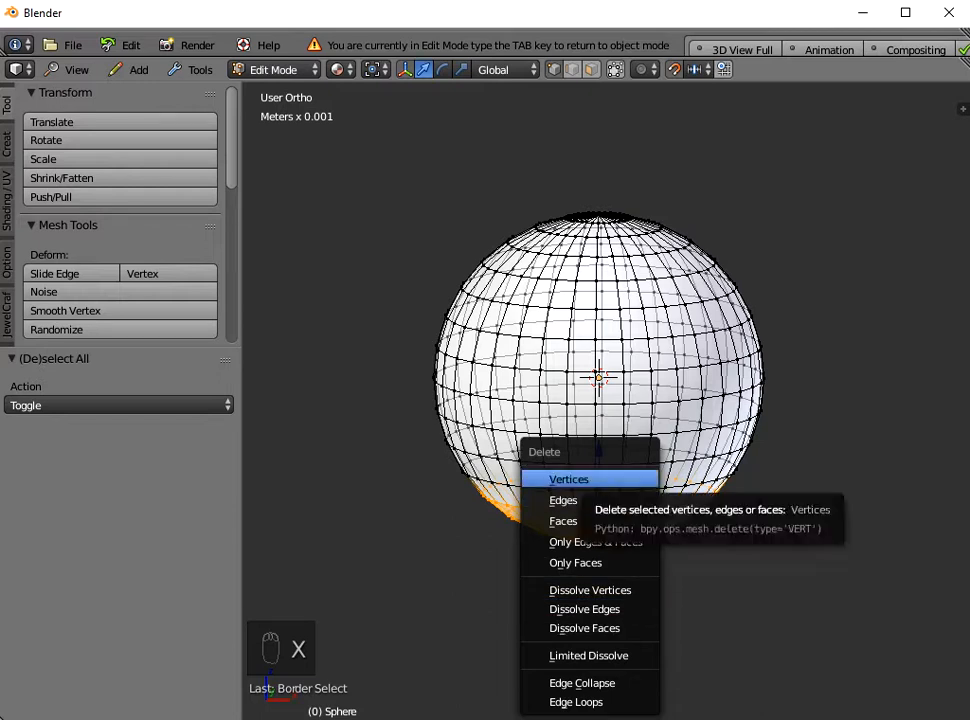
pyautogui.click(590, 479)
pyautogui.moveTo(590, 479); pyautogui.dragTo(555, 475, button='middle')
pyautogui.press('Tab')
pyautogui.scroll(-2, 553, 472)
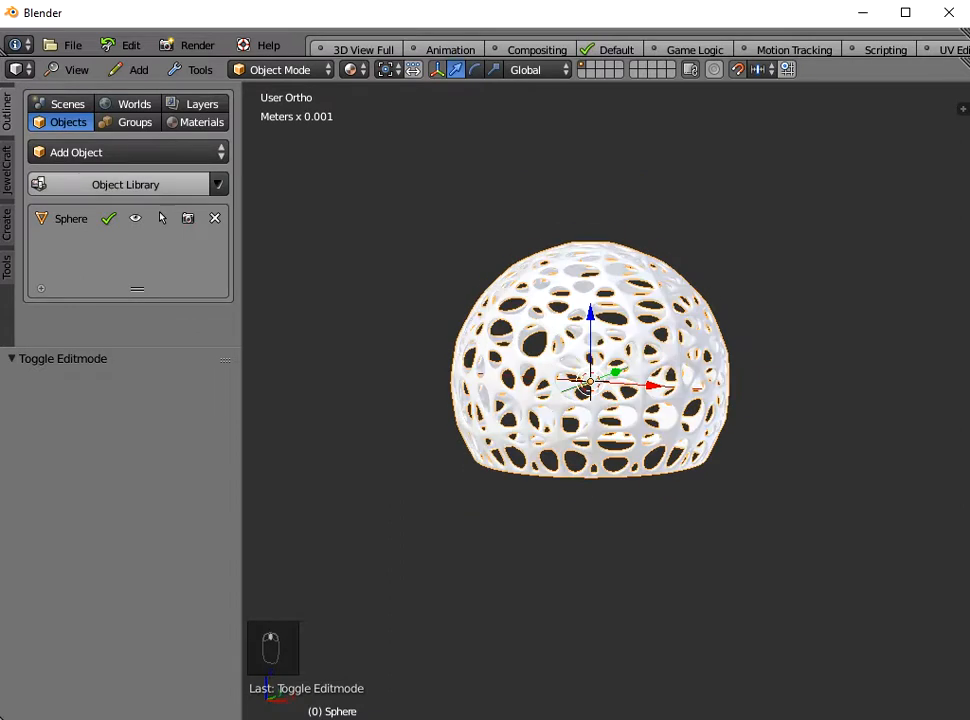
# - Add the E14 Golf Ball Filament Bulb 45mm from the object library's 03D Templates - Light Bulb Fittings category
pyautogui.click(200, 152)
pyautogui.click(208, 215)
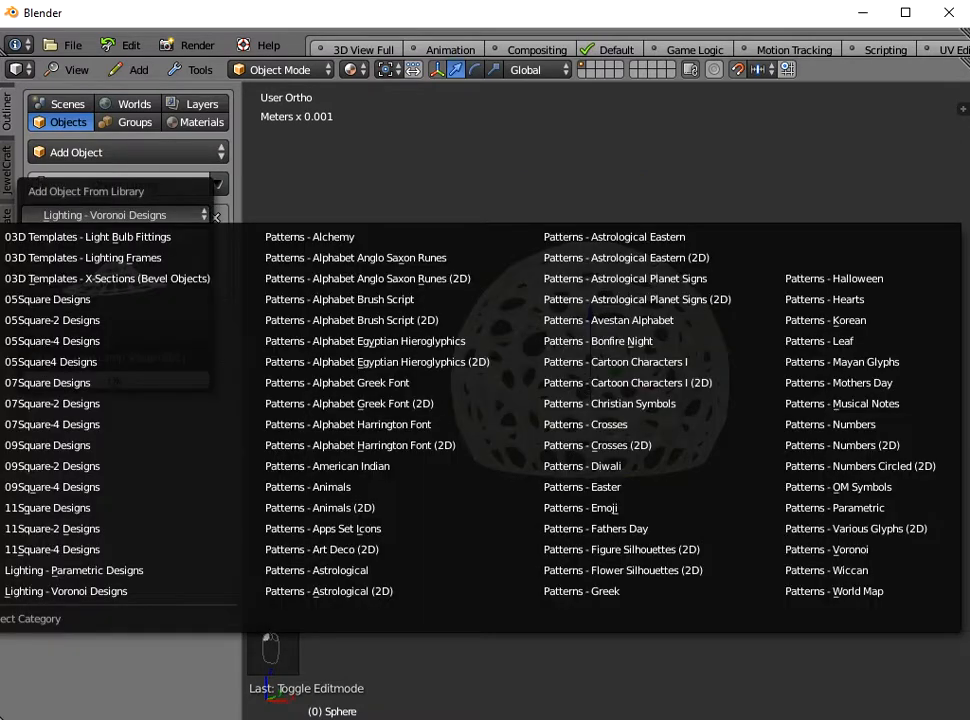
pyautogui.click(88, 237)
pyautogui.click(115, 285)
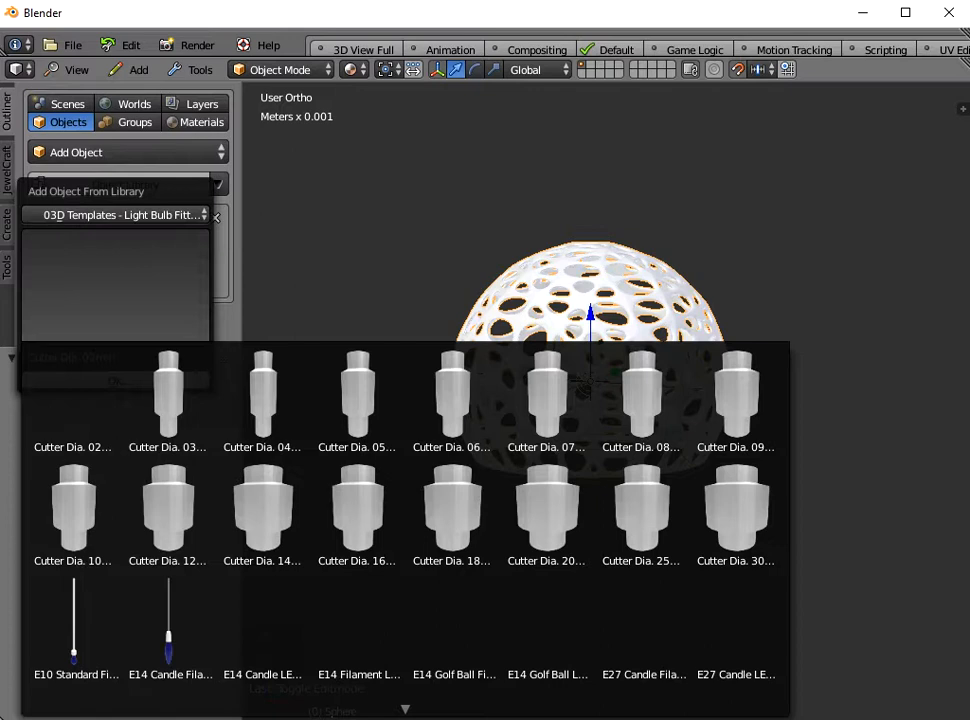
pyautogui.click(452, 625)
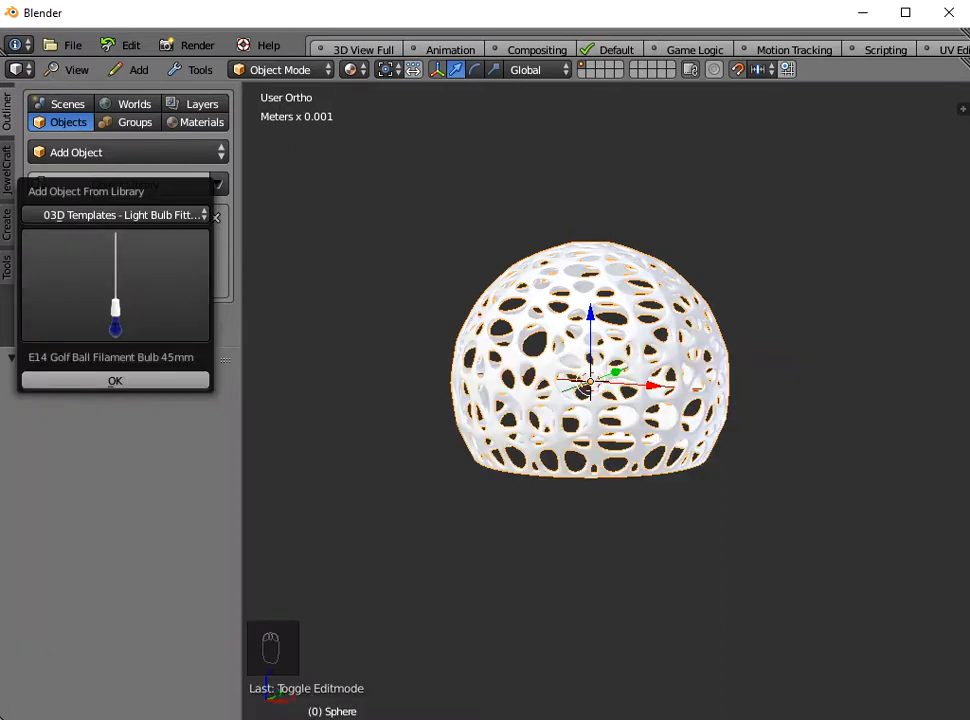
pyautogui.click(115, 380)
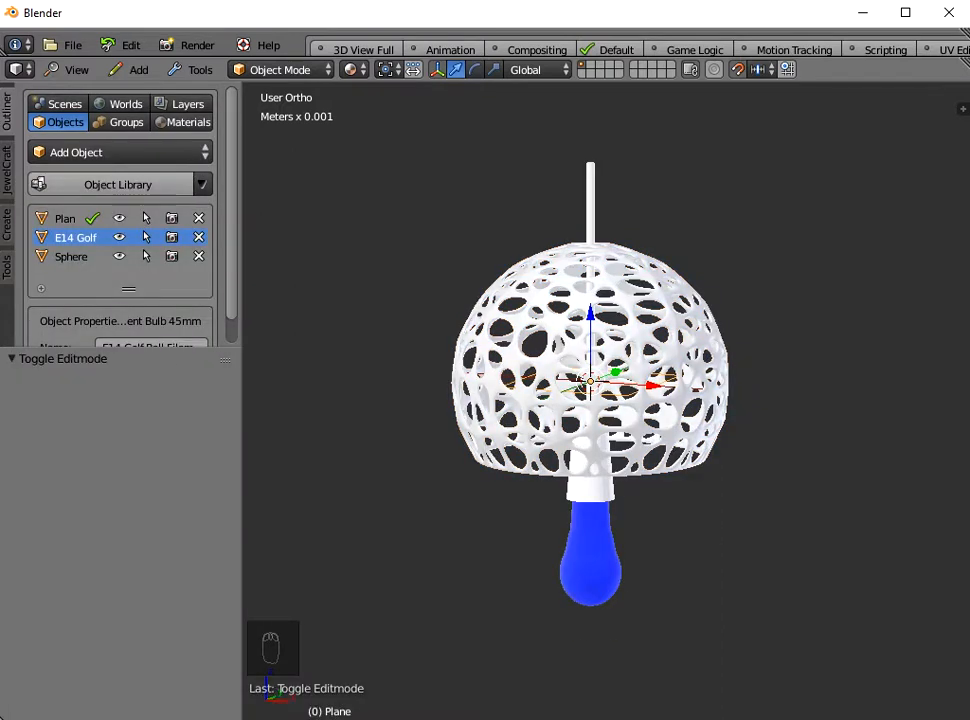
# - Raise the bulb fitting along the Z axis until the bulb hangs inside the shade, finishing with a 1.6 cm upward move
pyautogui.press('g')
pyautogui.press('z')
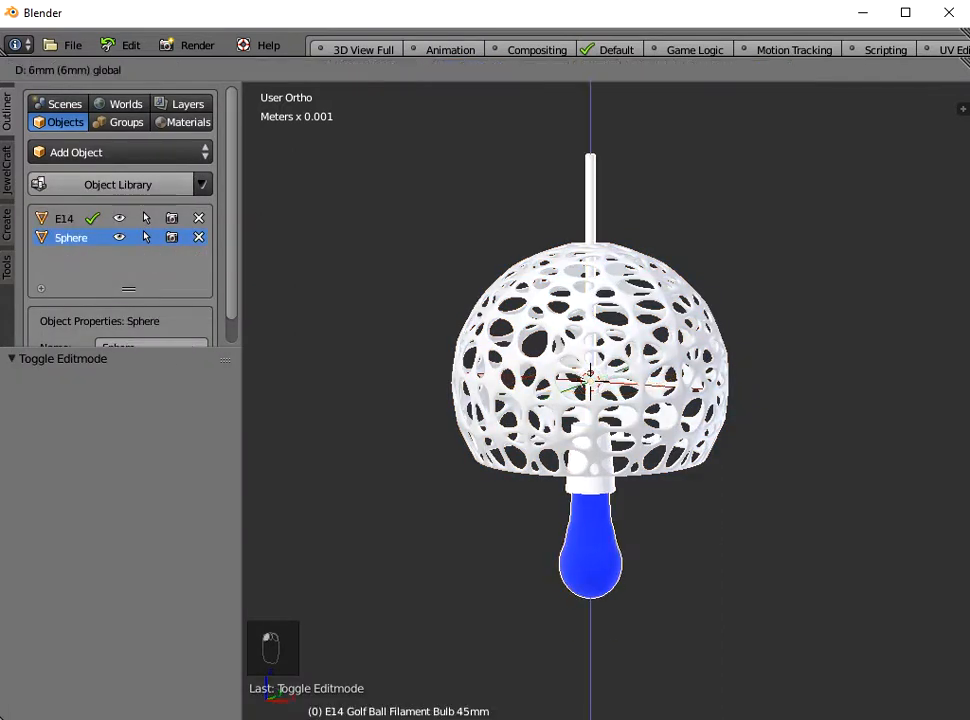
pyautogui.press('Return')
pyautogui.moveTo(600, 330); pyautogui.dragTo(652, 308, button='middle')
pyautogui.moveTo(599, 177); pyautogui.dragTo(599, 155)
pyautogui.moveTo(599, 160); pyautogui.dragTo(558, 245, button='middle')
pyautogui.scroll(3, 585, 390)
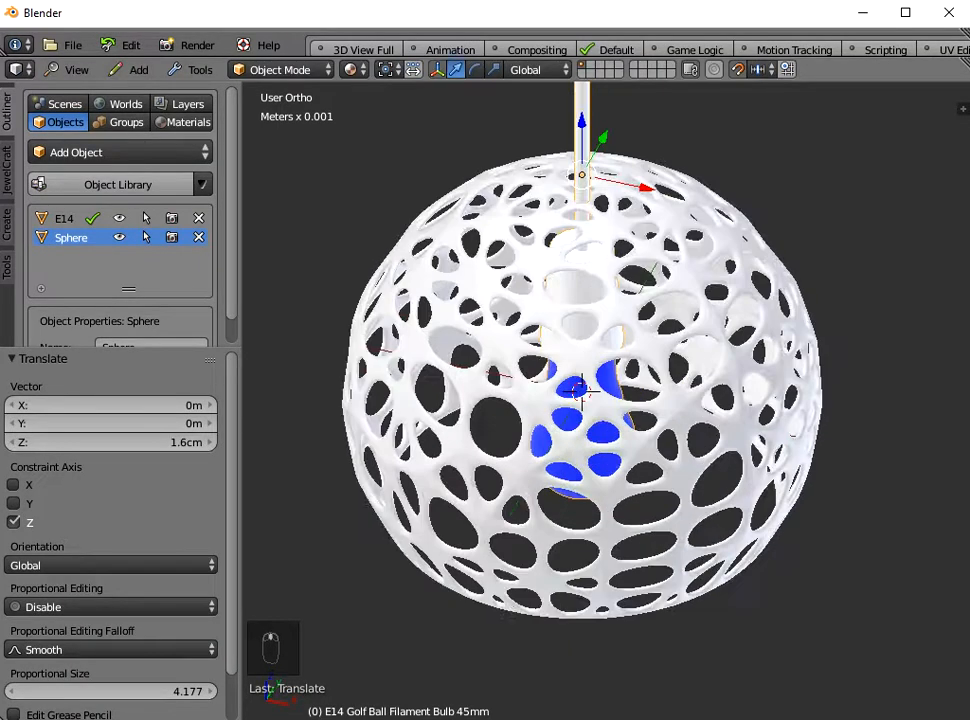
pyautogui.keyDown('shift'); pyautogui.moveTo(585, 300); pyautogui.dragTo(598, 380, button='middle'); pyautogui.keyUp('shift')
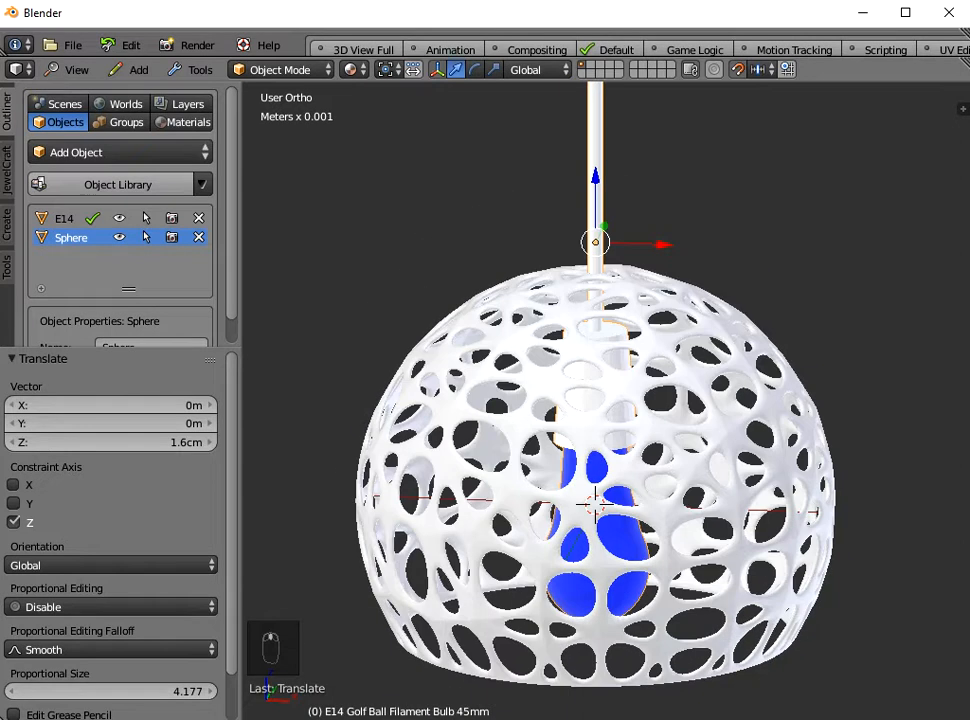
pyautogui.scroll(3, 605, 400)
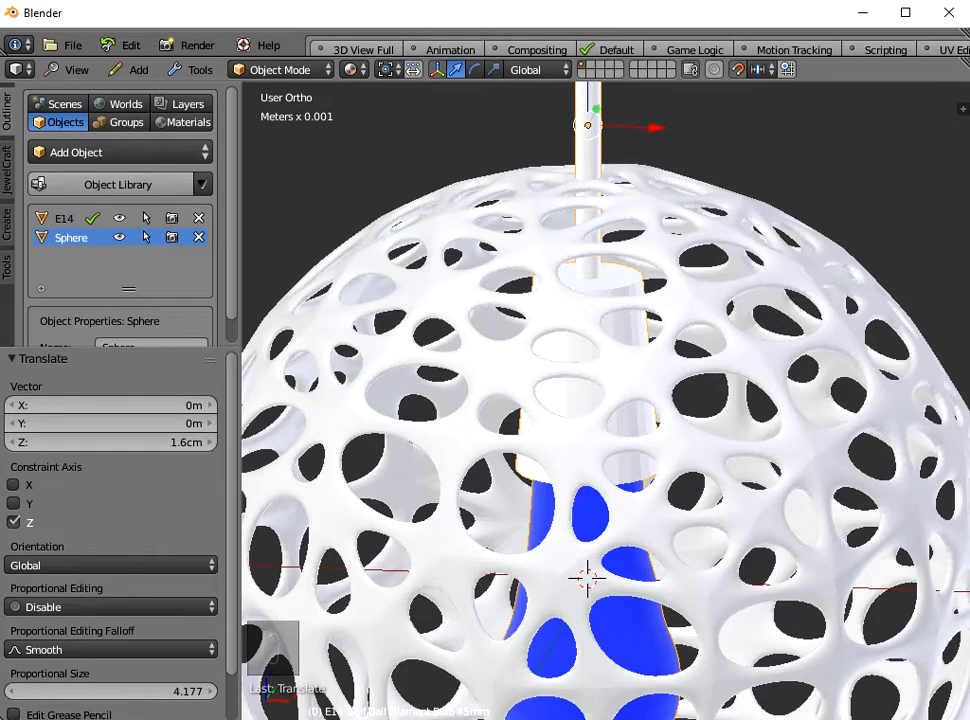
# - Select the perforated sphere and show it in top view with the bulb fitting hidden
pyautogui.scroll(-2, 605, 400)
pyautogui.moveTo(600, 440); pyautogui.dragTo(602, 404, button='middle')
pyautogui.scroll(1, 600, 400)
pyautogui.rightClick(580, 420)
pyautogui.scroll(1, 600, 400)
pyautogui.scroll(-3, 602, 404)
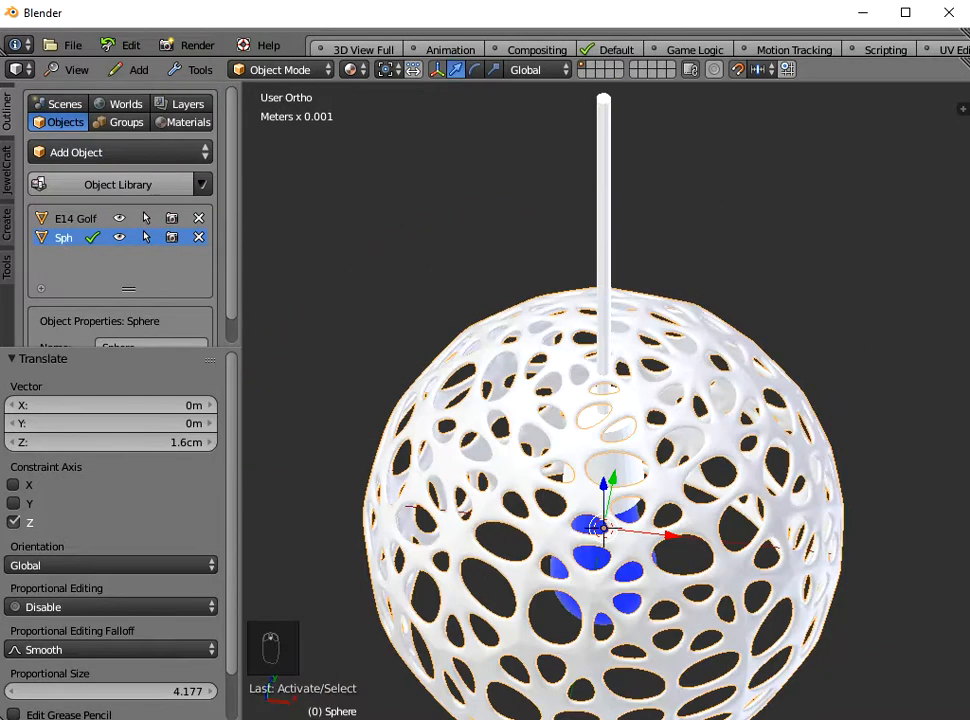
pyautogui.click(76, 69)
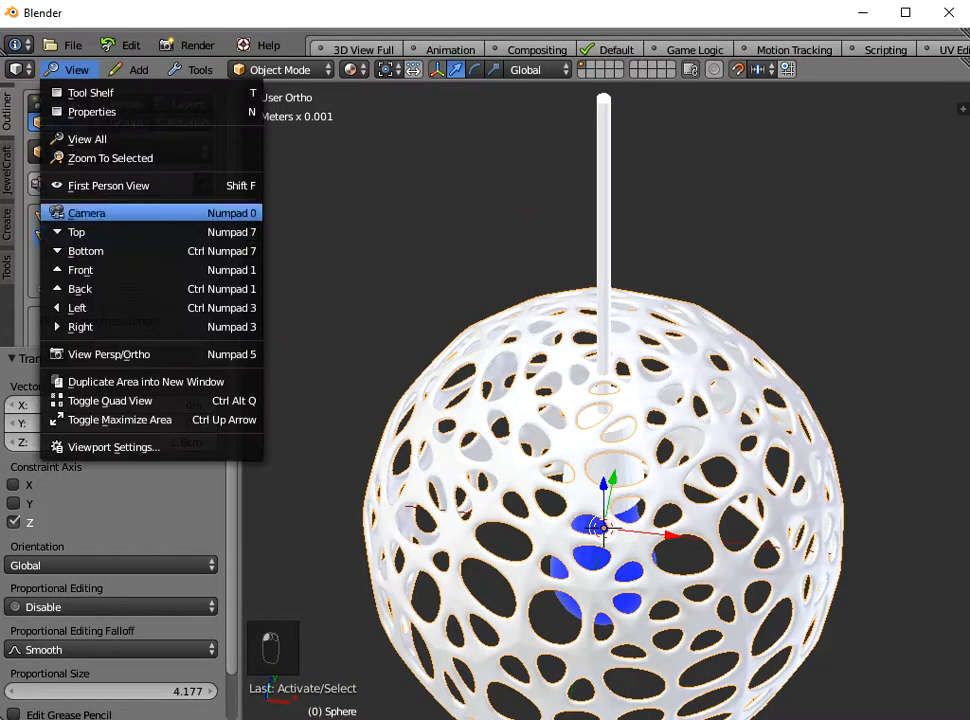
pyautogui.click(75, 231)
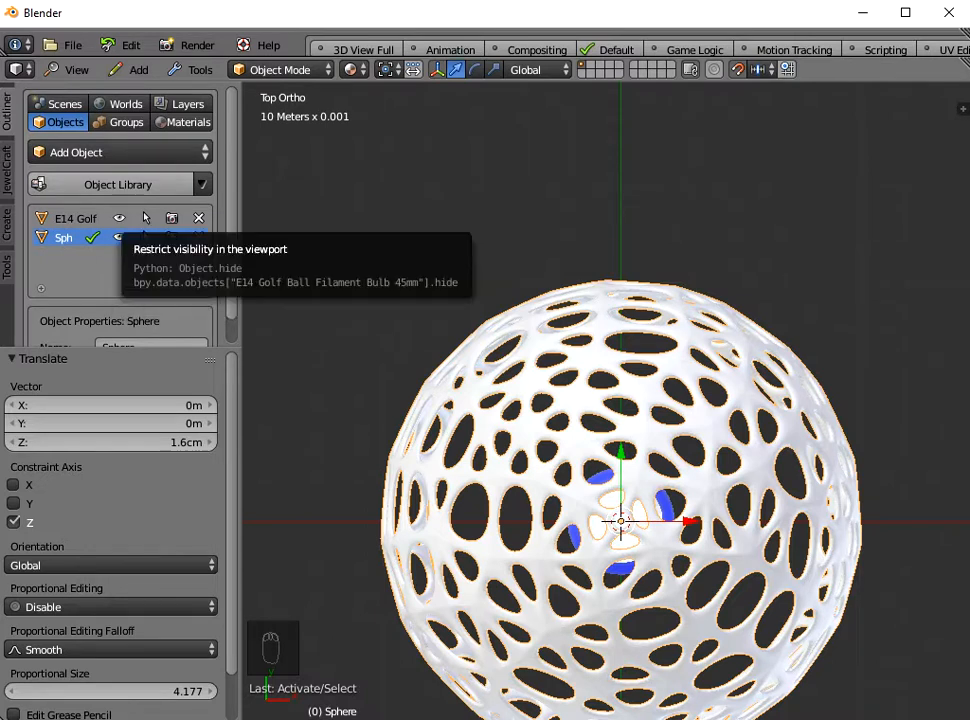
pyautogui.click(119, 218)
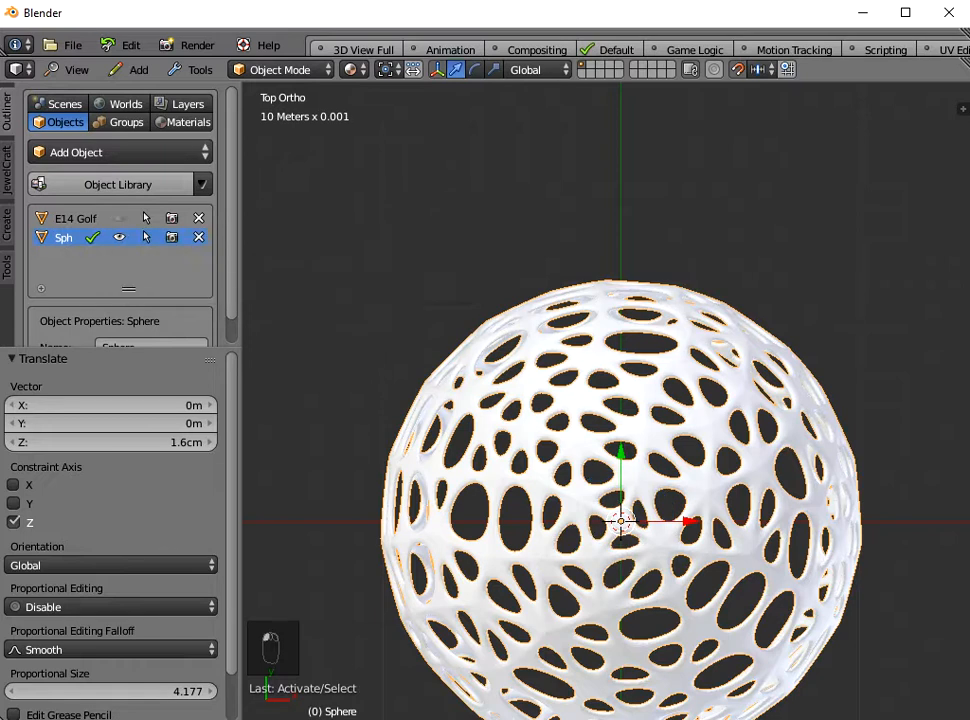
# - Delete the sphere's top pole vertex in Edit Mode to open a round hole, and return to Object Mode
pyautogui.scroll(3, 606, 406)
pyautogui.scroll(-3, 606, 406)
pyautogui.press('Tab')
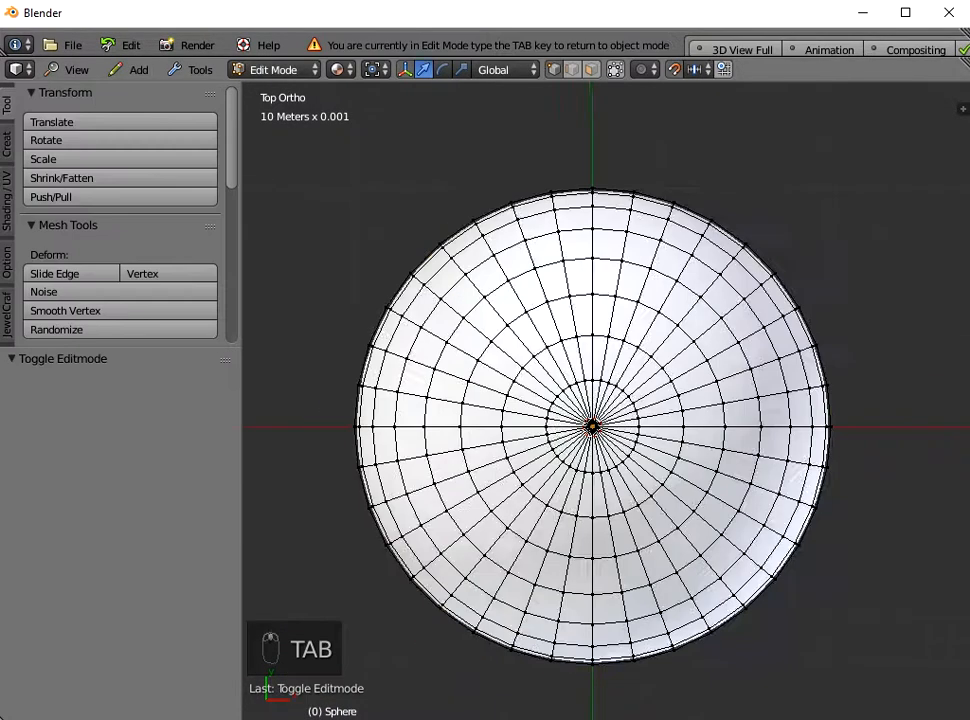
pyautogui.scroll(5, 600, 410)
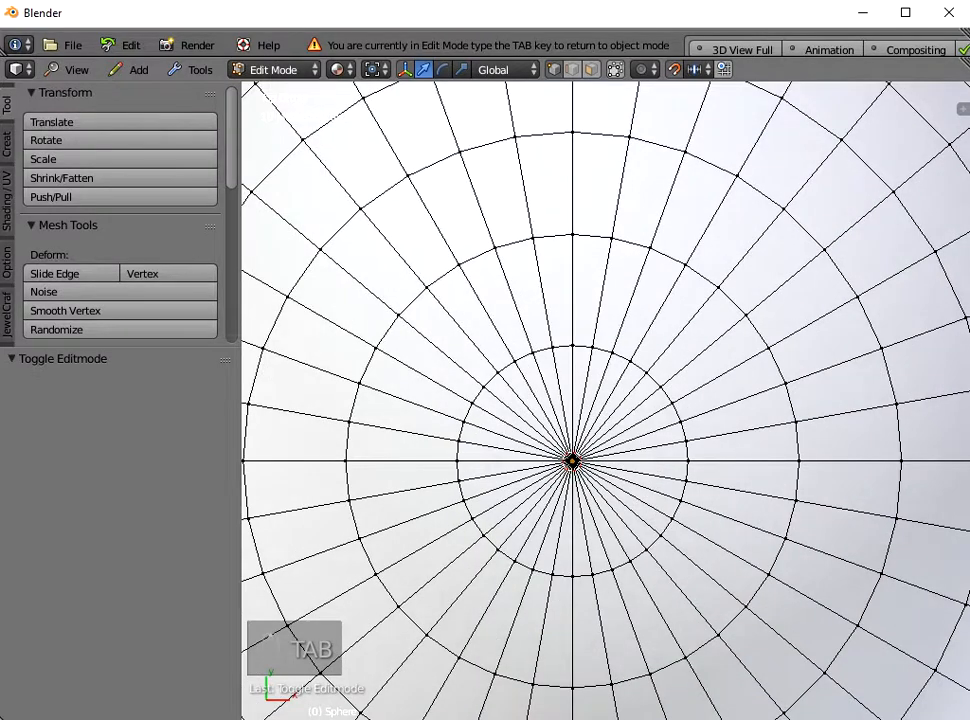
pyautogui.keyDown('shift'); pyautogui.moveTo(592, 476); pyautogui.dragTo(608, 422, button='middle'); pyautogui.keyUp('shift')
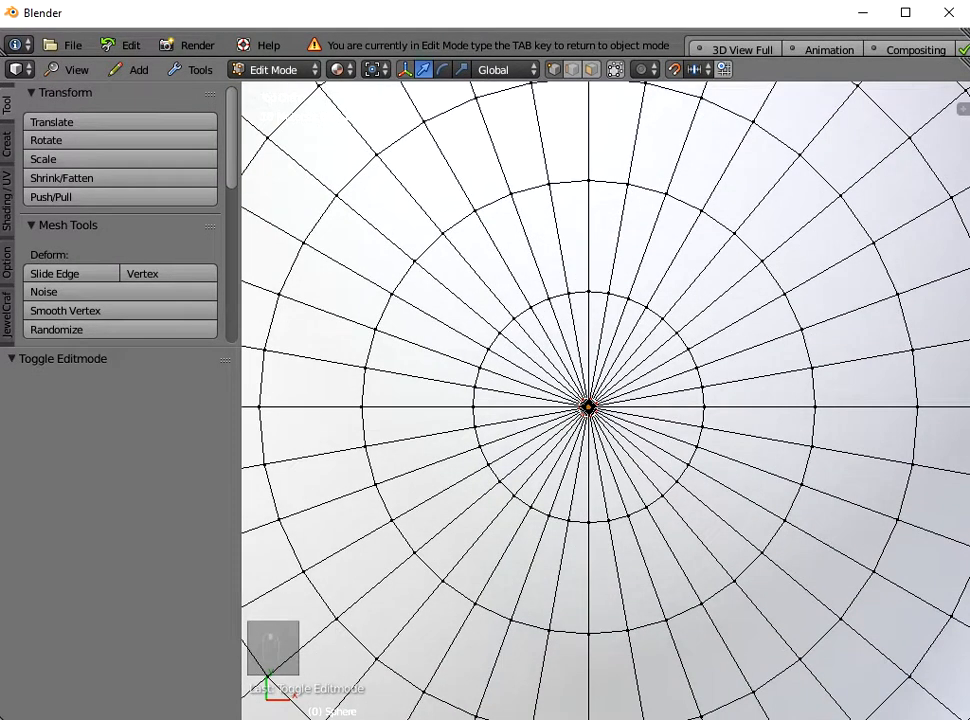
pyautogui.rightClick(588, 406)
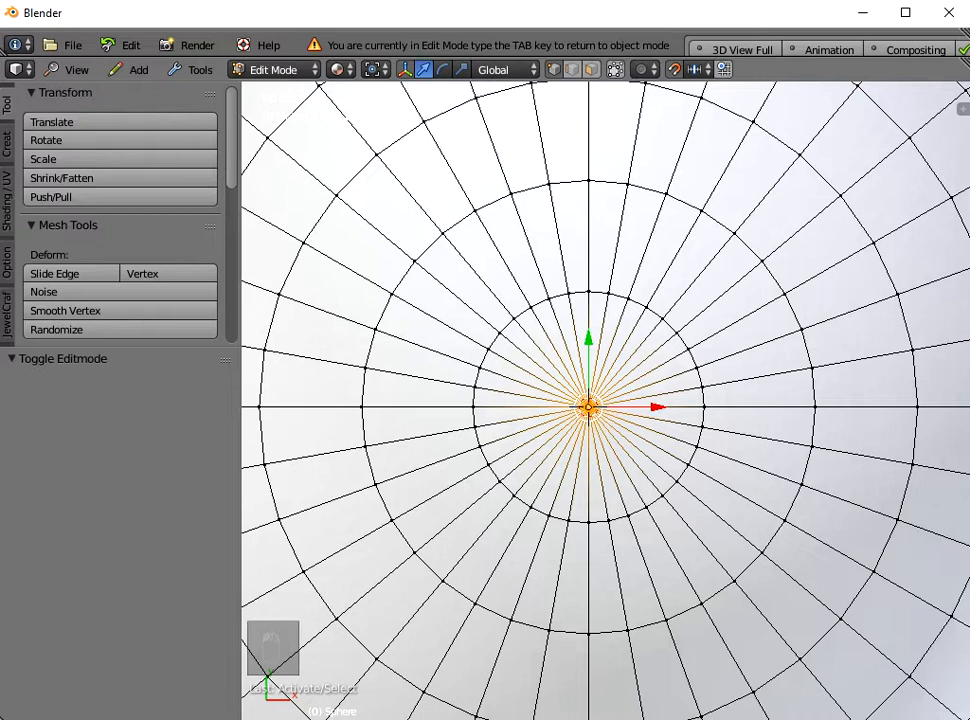
pyautogui.press('x')
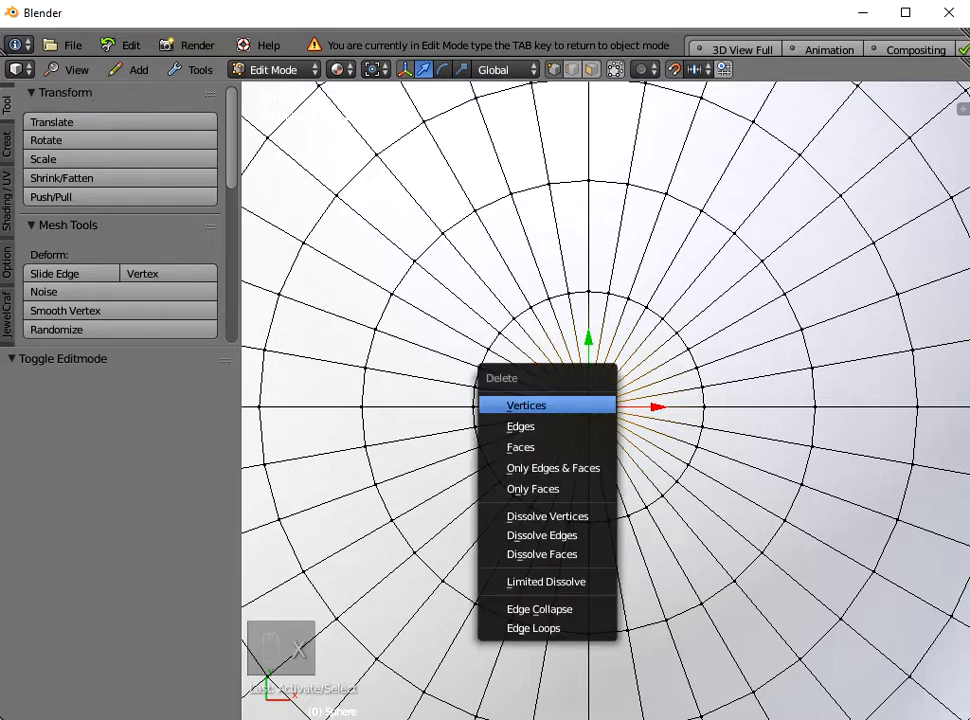
pyautogui.click(526, 405)
pyautogui.scroll(-2, 526, 405)
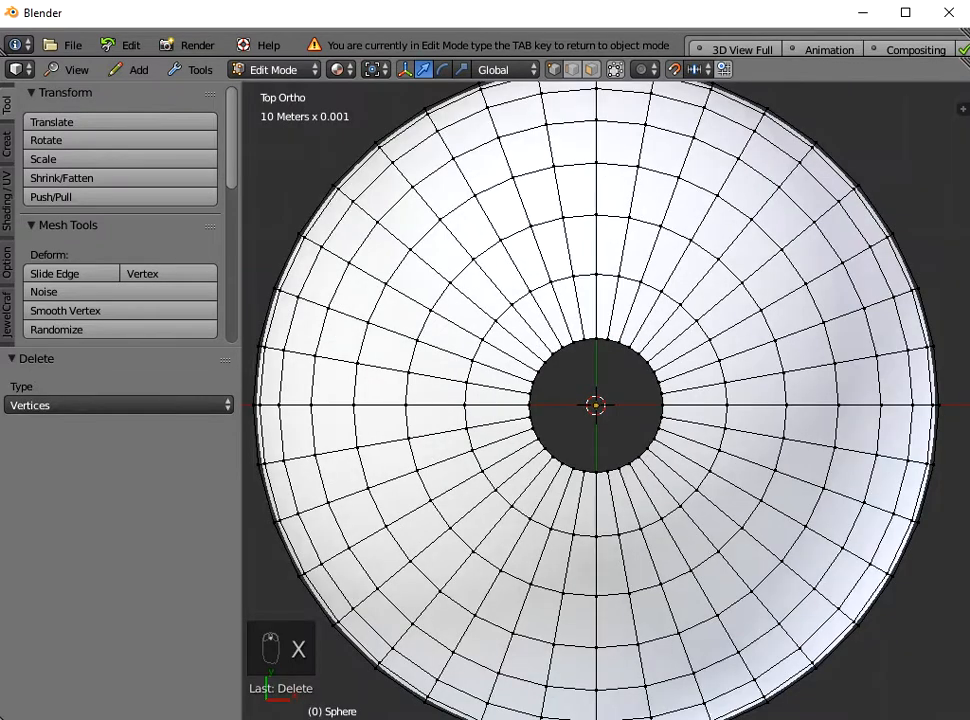
pyautogui.press('Tab')
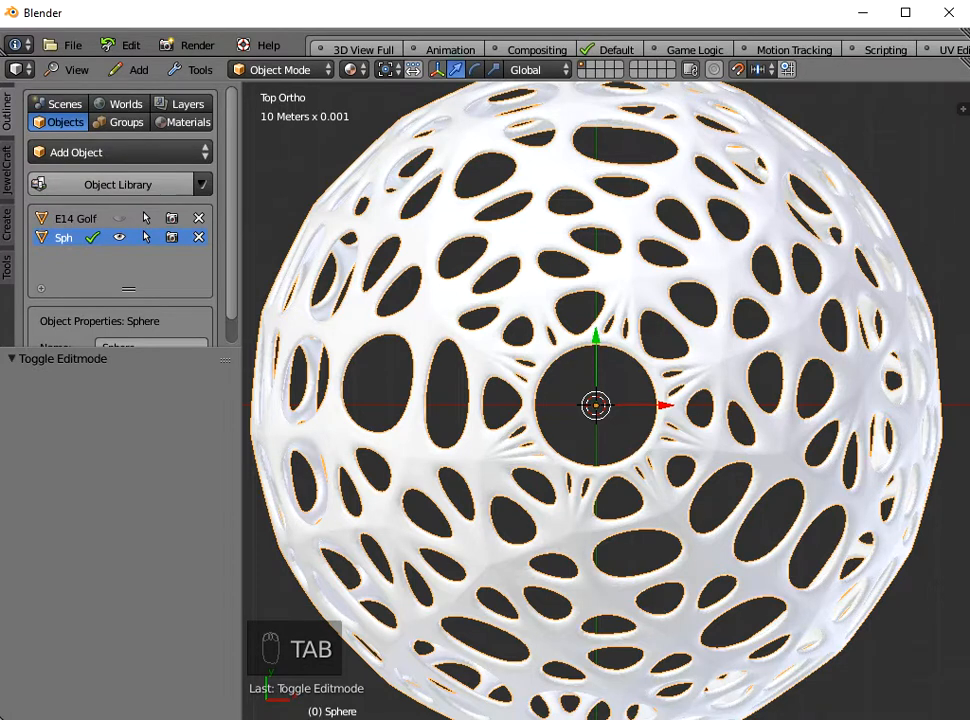
# - Unhide the bulb fitting and compare its diameter with the shade's top opening in top view
pyautogui.click(119, 218)
pyautogui.scroll(2, 596, 405)
pyautogui.moveTo(596, 405); pyautogui.dragTo(592, 370, button='middle')
pyautogui.moveTo(600, 410)
pyautogui.mouseDown(button='middle')
pyautogui.moveTo(600, 446)
pyautogui.moveTo(597, 424)
pyautogui.mouseUp(button='middle')
pyautogui.click(75, 69)
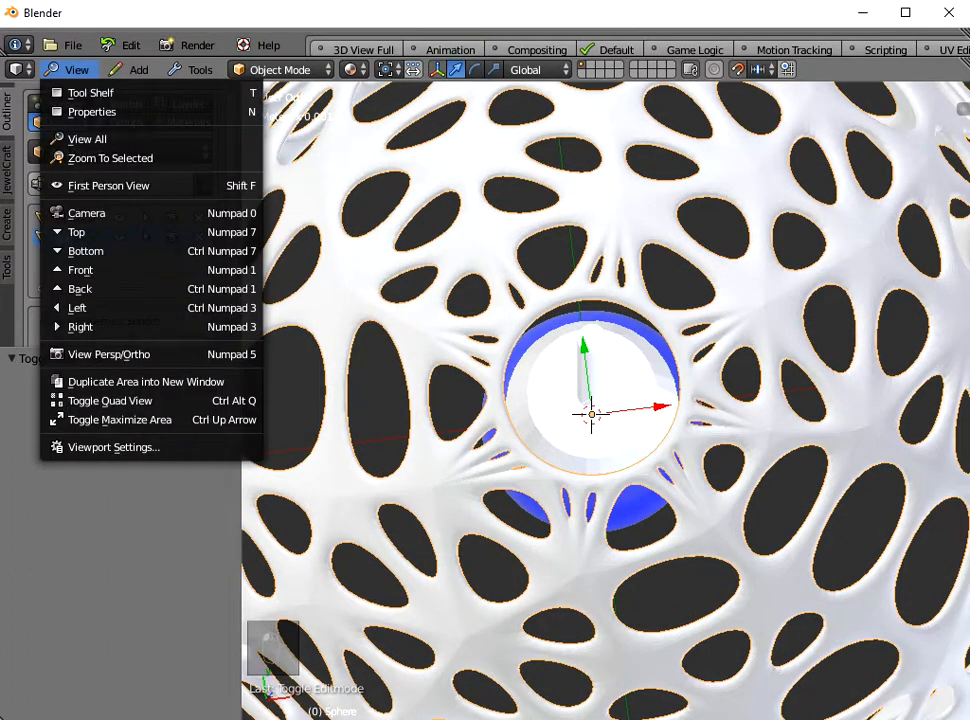
pyautogui.click(100, 232)
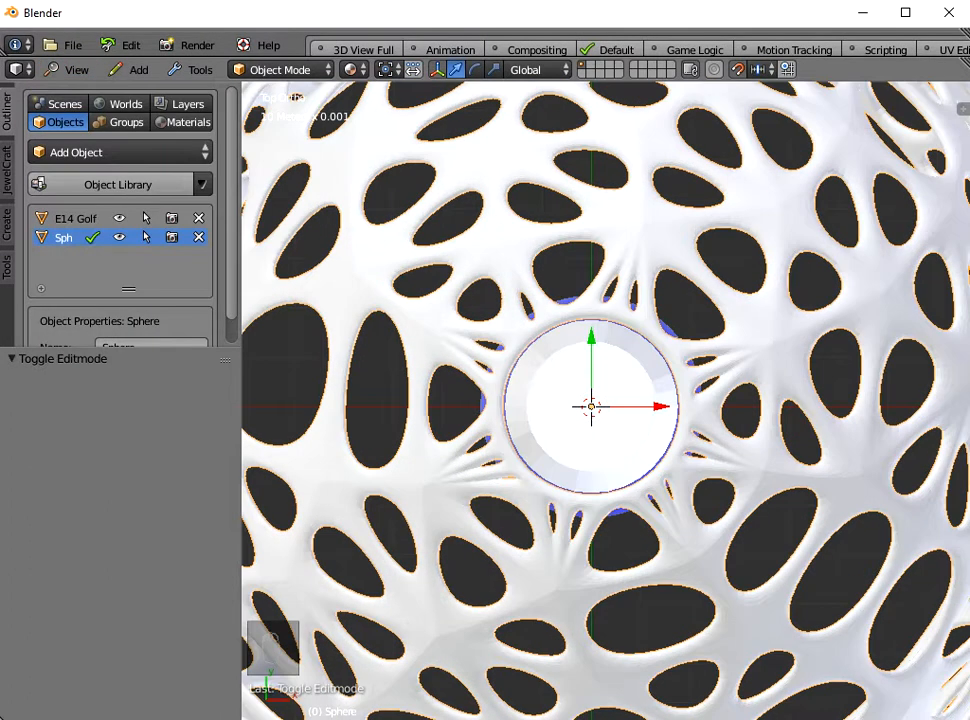
pyautogui.click(490, 370)
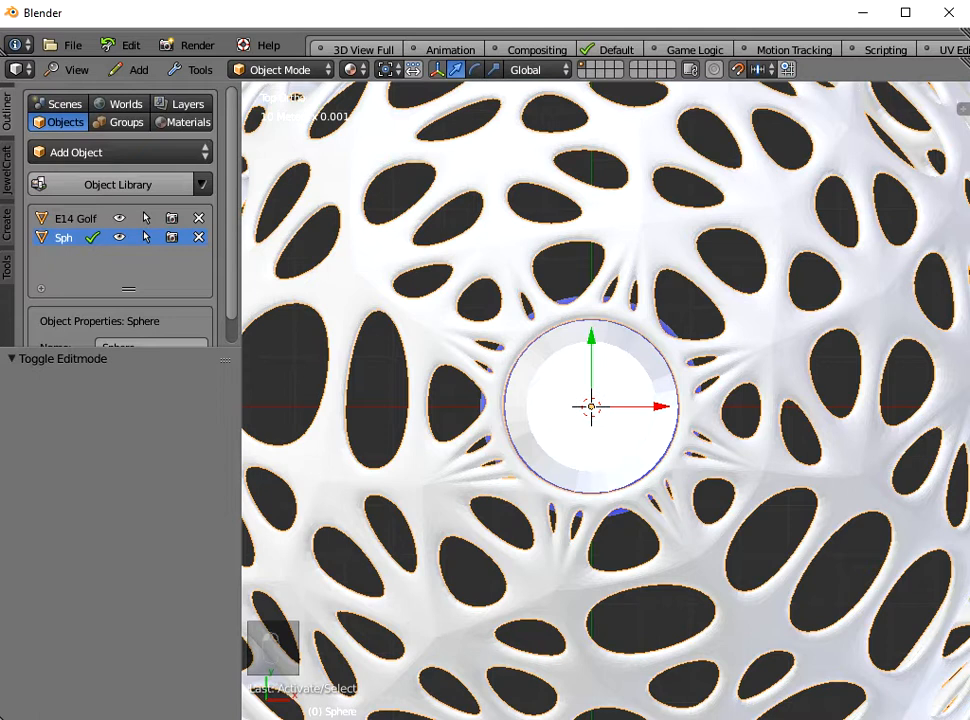
# - Select the edge loop around the sphere's top opening, scale it to 0.6 and return to Object Mode
pyautogui.press('Tab')
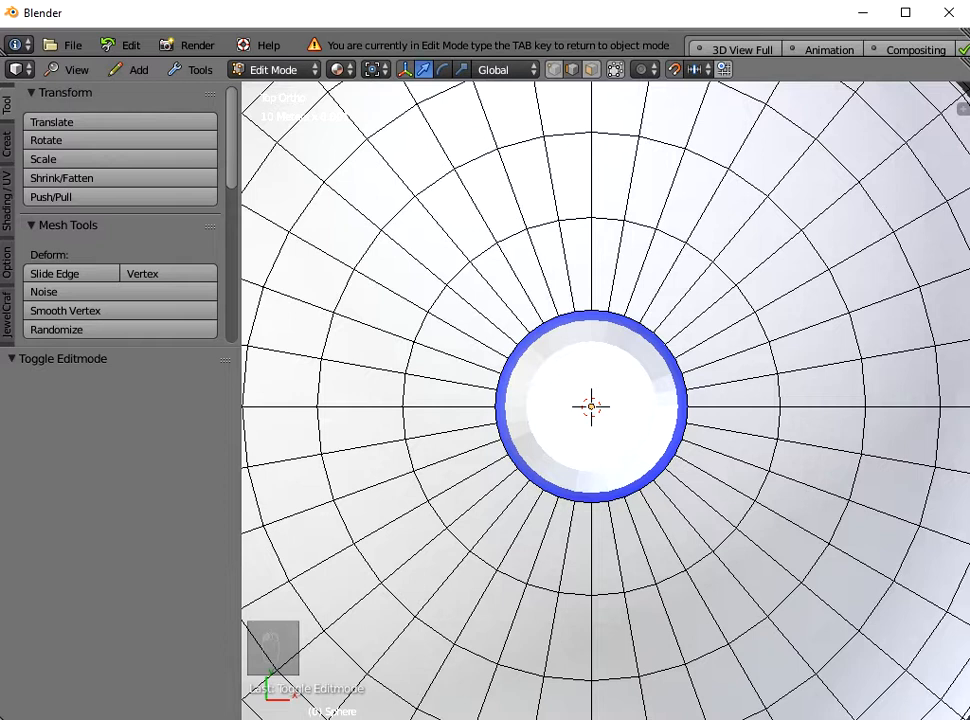
pyautogui.keyDown('alt'); pyautogui.rightClick(545, 322); pyautogui.keyUp('alt')
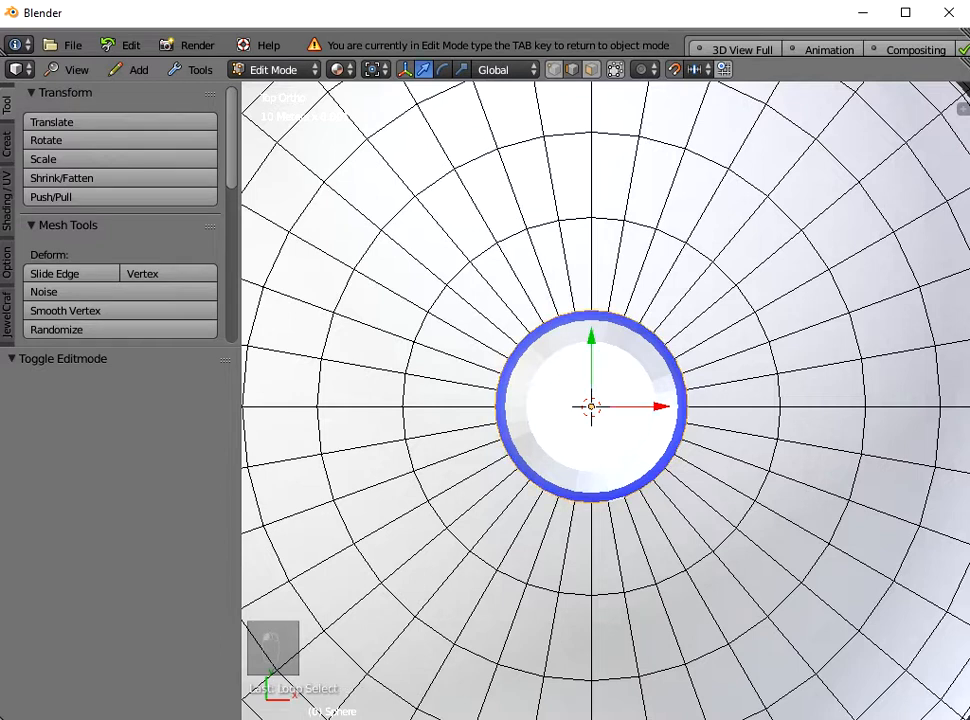
pyautogui.scroll(3, 600, 400)
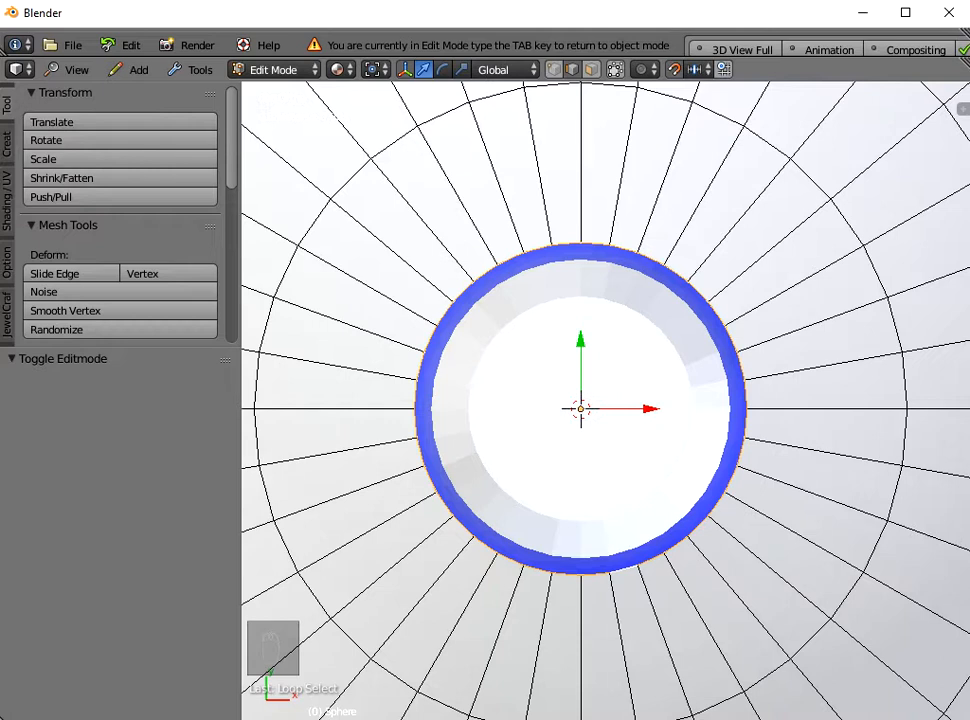
pyautogui.press('s')
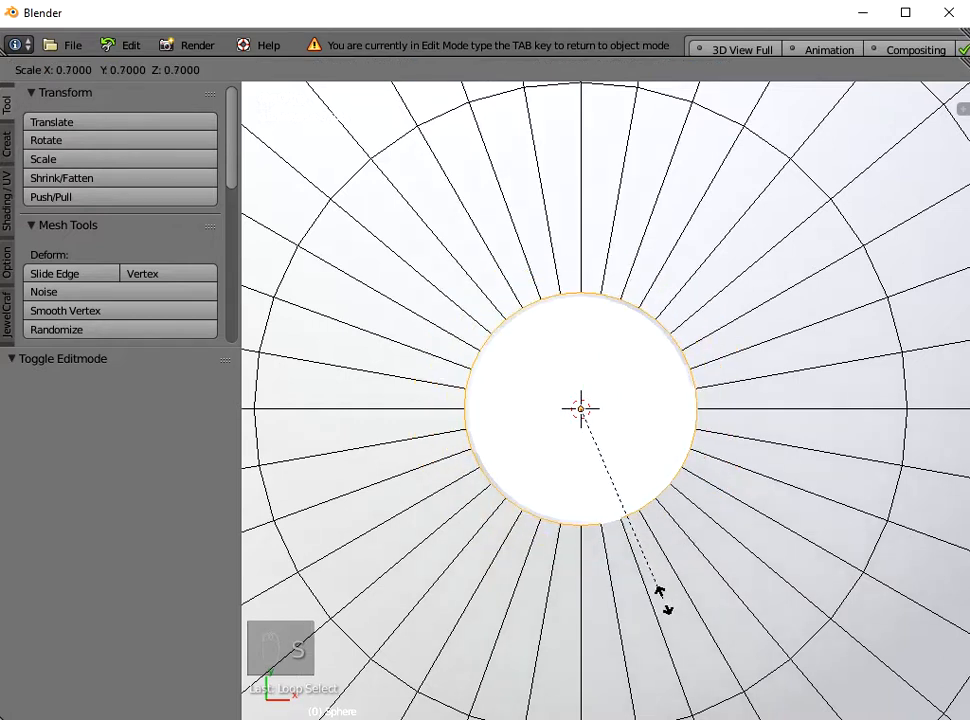
pyautogui.click(645, 567)
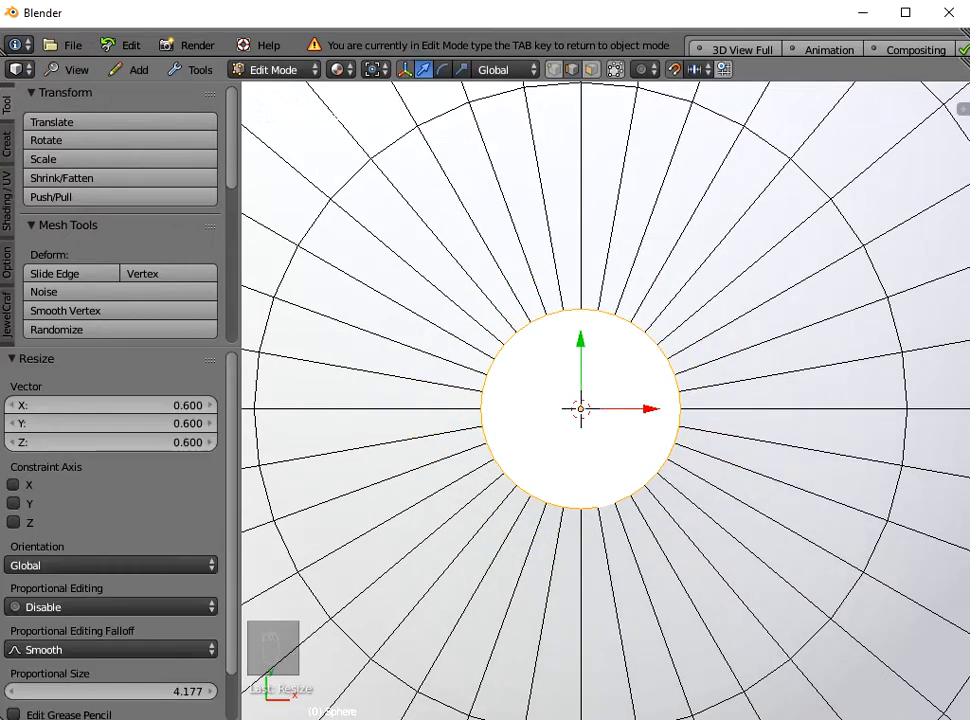
pyautogui.press('Tab')
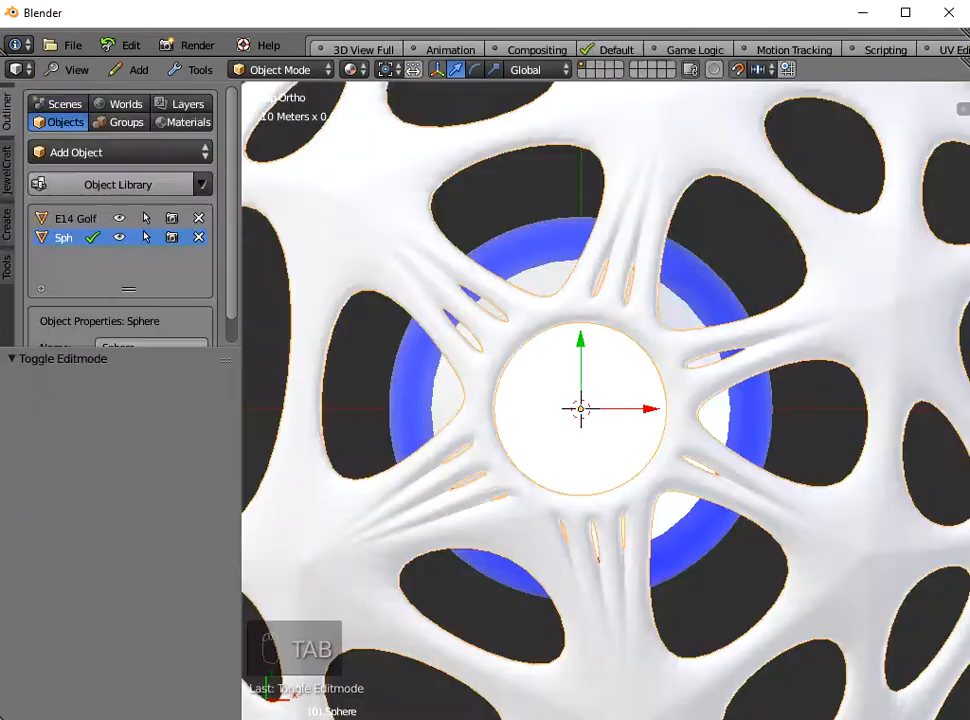
pyautogui.scroll(-2, 645, 567)
pyautogui.moveTo(645, 567)
pyautogui.mouseDown(button='middle')
pyautogui.moveTo(652, 487)
pyautogui.moveTo(646, 567)
pyautogui.moveTo(649, 520)
pyautogui.moveTo(648, 545)
pyautogui.mouseUp(button='middle')
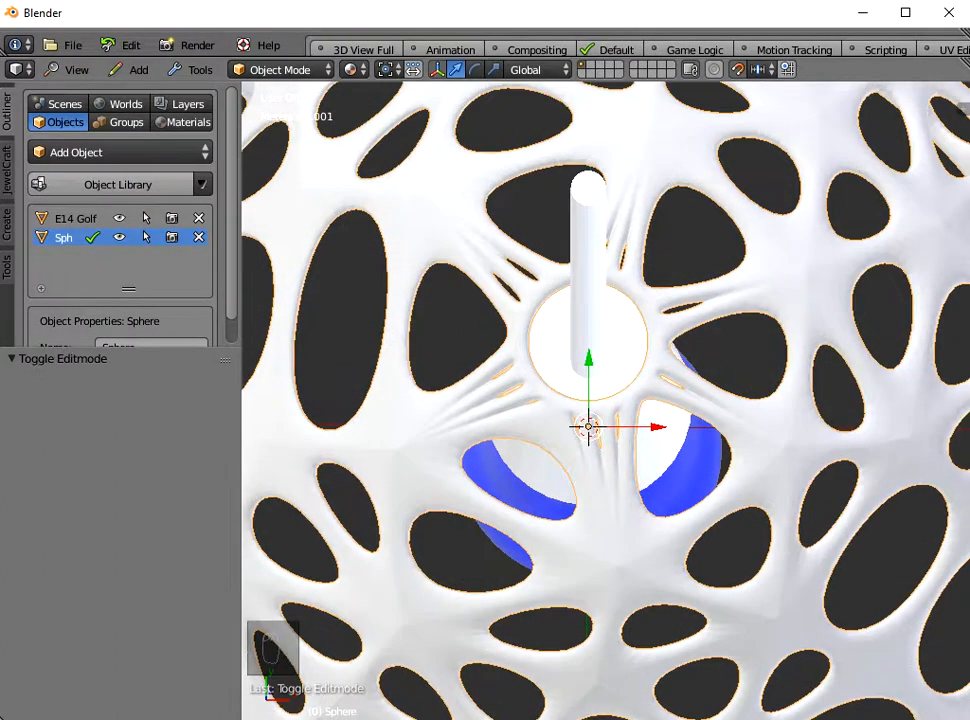
# - Scale the top opening's edge loop by a further 0.8 and inspect the shade in Object Mode
pyautogui.press('Tab')
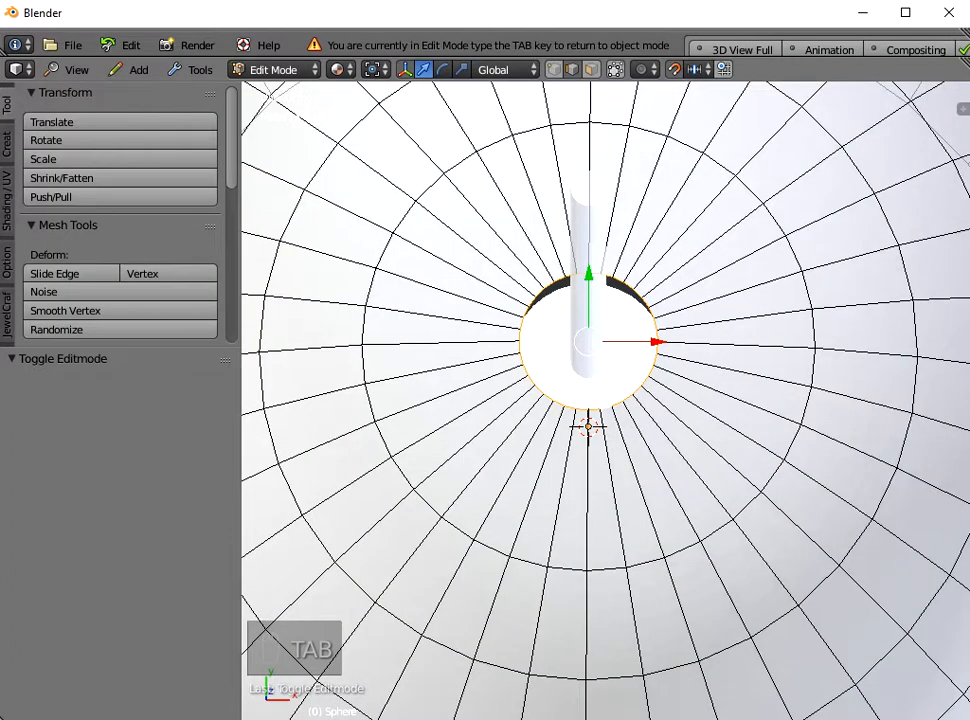
pyautogui.press('s')
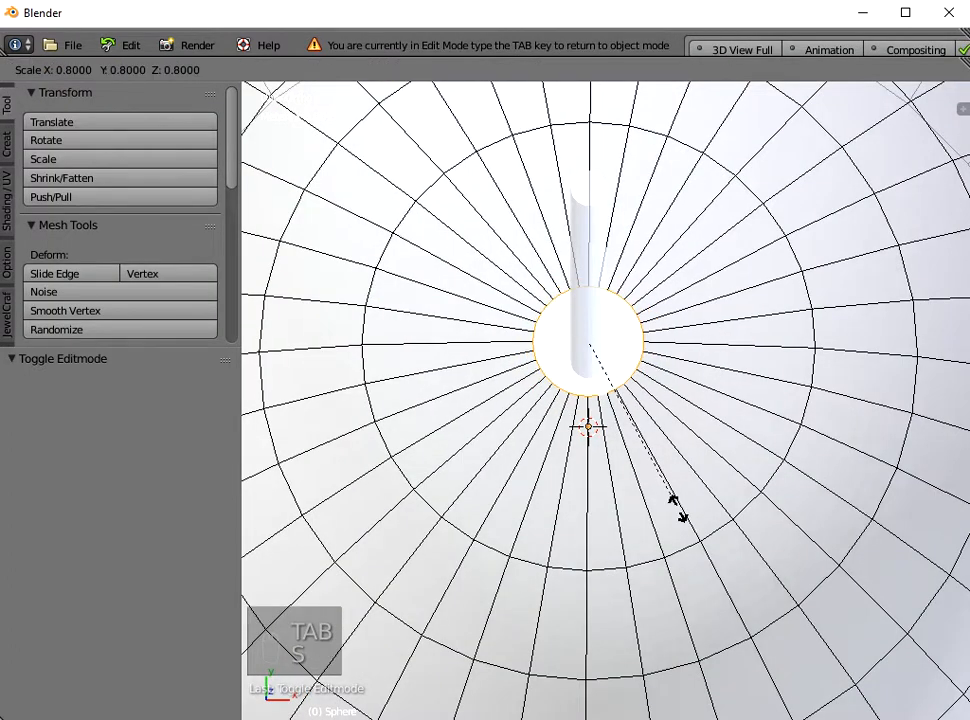
pyautogui.click(678, 509)
pyautogui.press('Tab')
pyautogui.moveTo(678, 509); pyautogui.dragTo(675, 398, button='middle')
pyautogui.scroll(-2, 656, 405)
pyautogui.scroll(1, 625, 393)
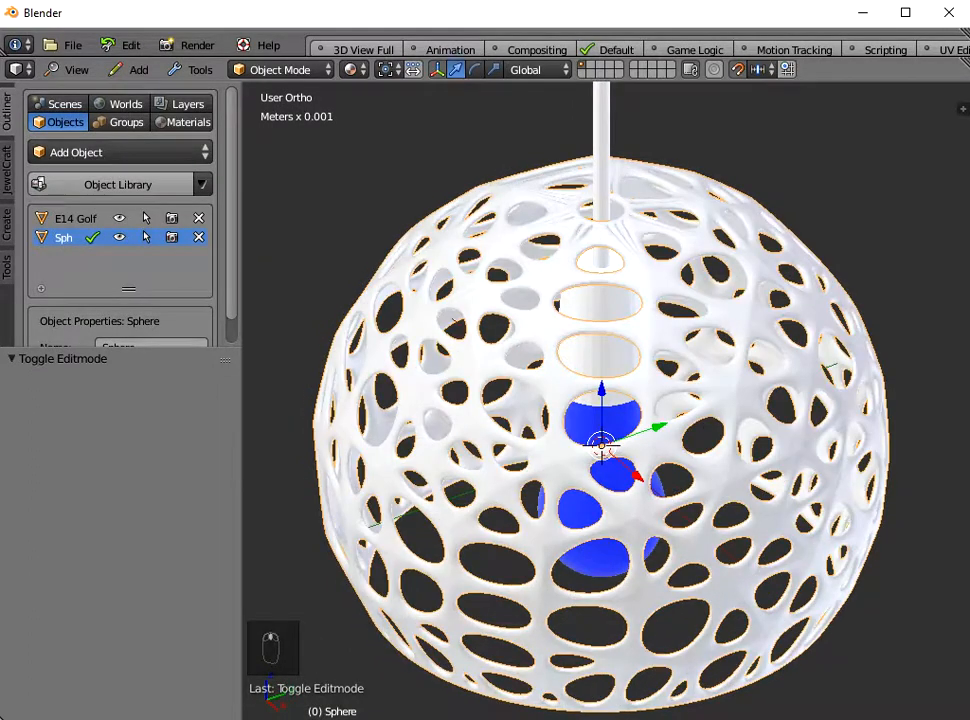